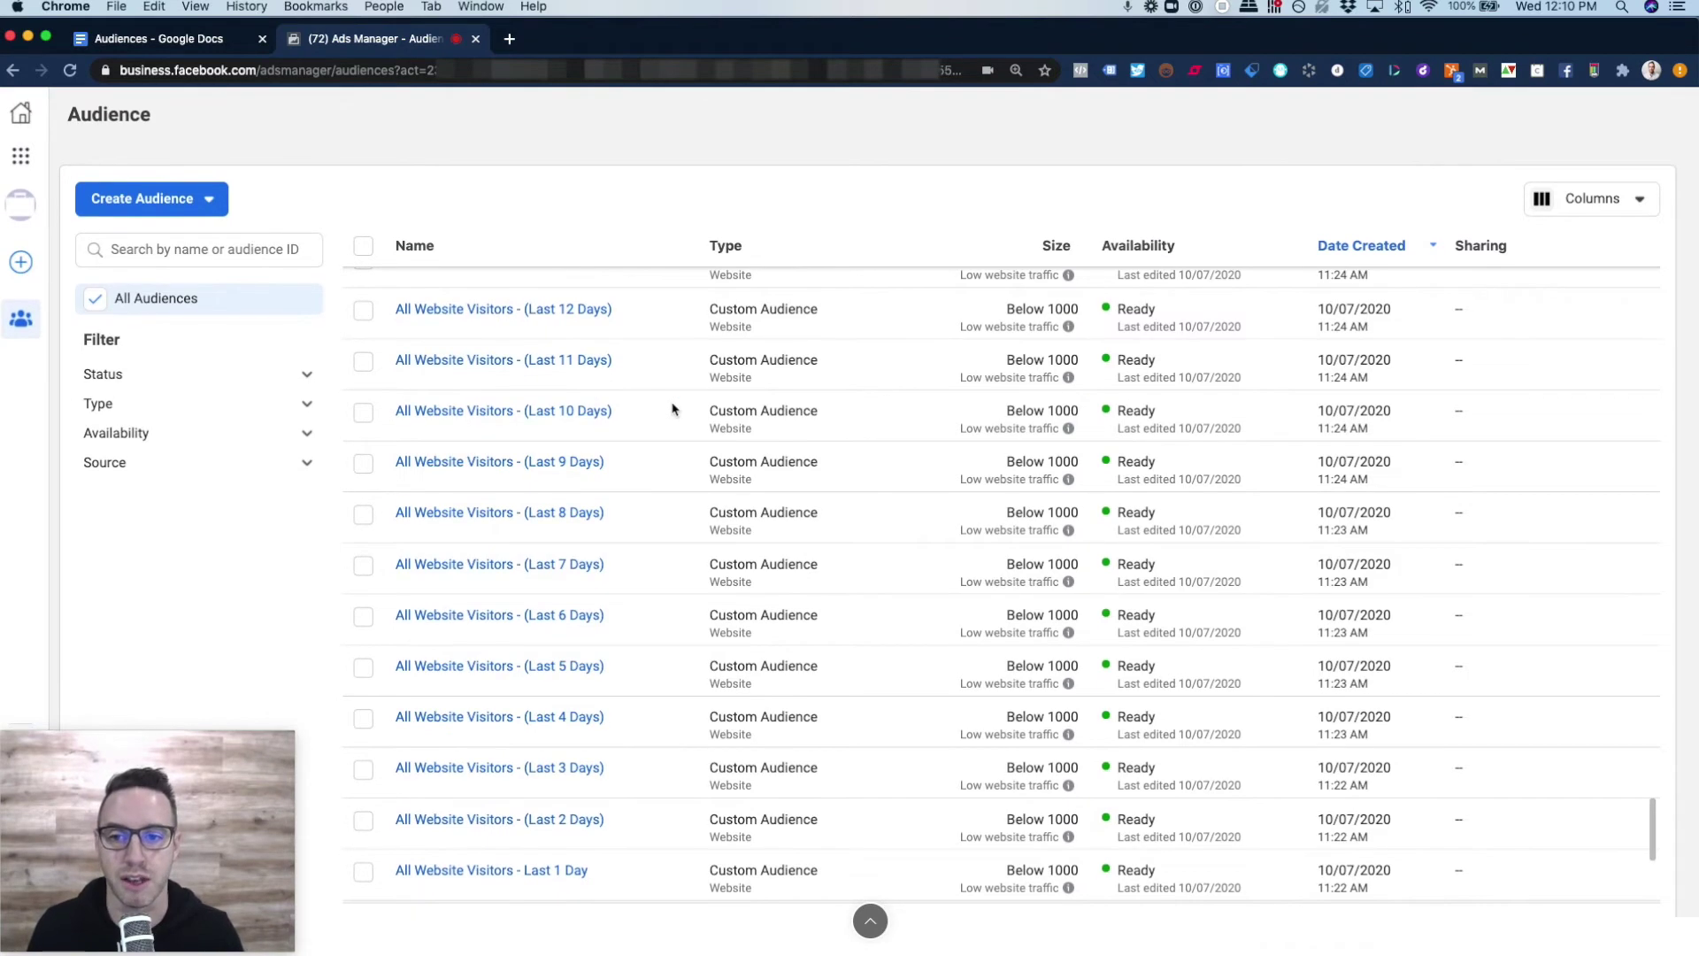
# Step: Examine the custom audience list from the All Website Visitors entries up through ViewContent, AddToCart, InitiateCheckout, AddPaymentInfo and Purchase
pyautogui.scroll(5, 673, 410)
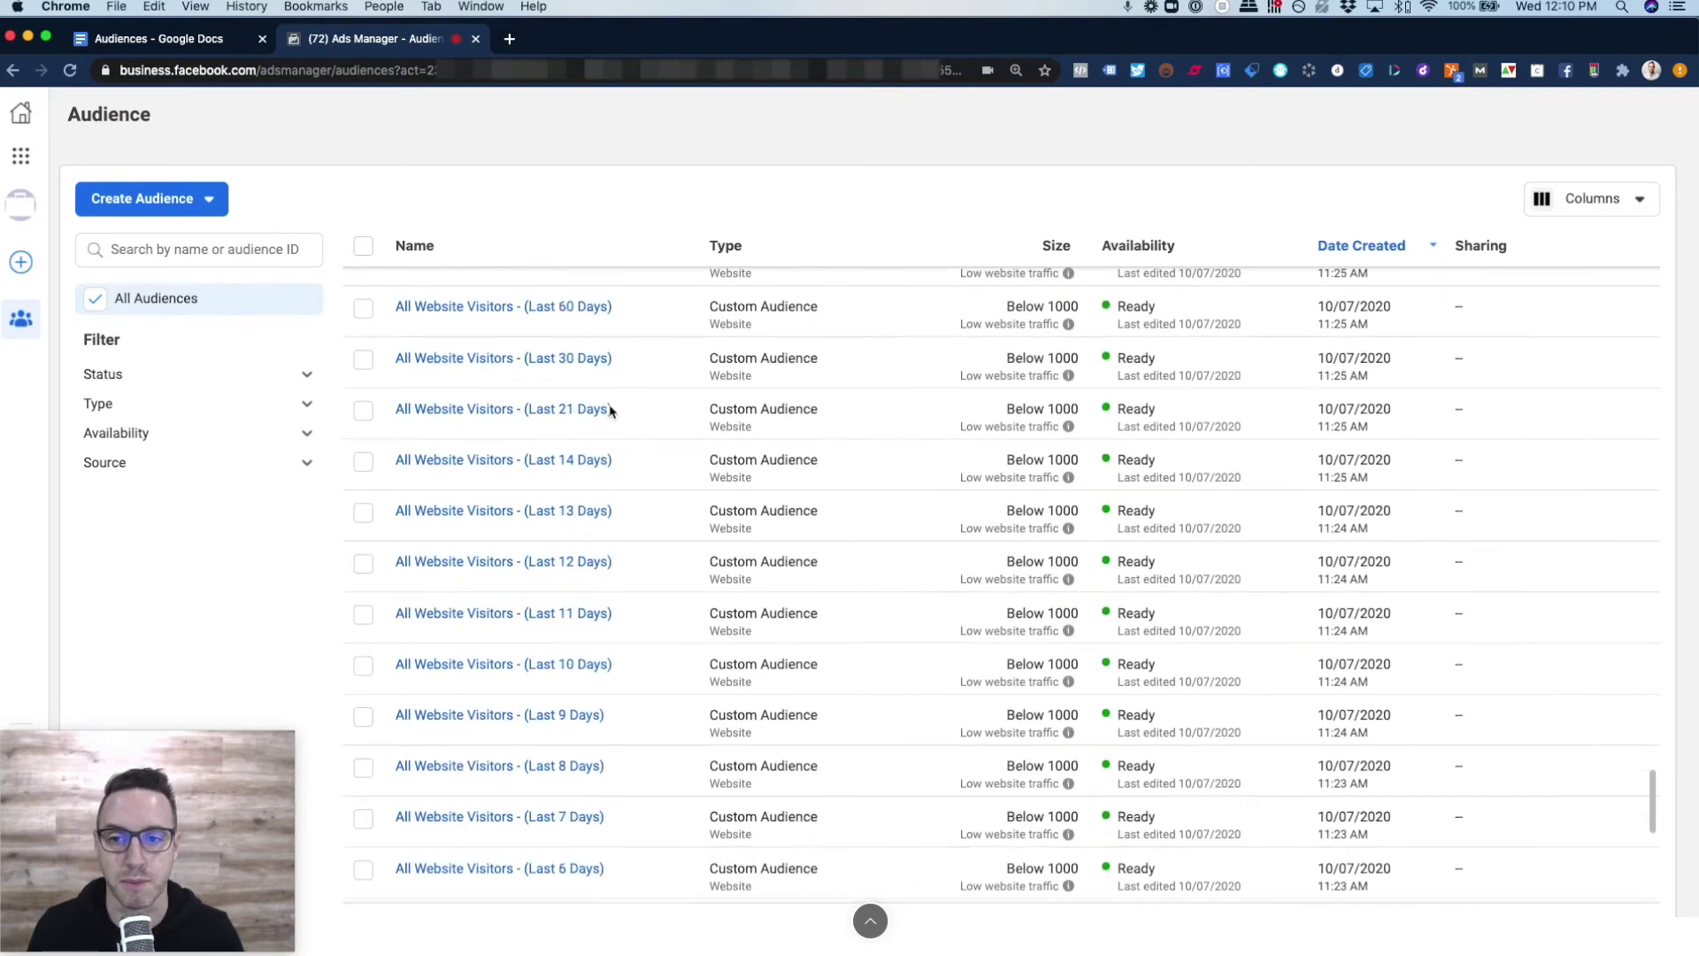
pyautogui.scroll(4, 620, 433)
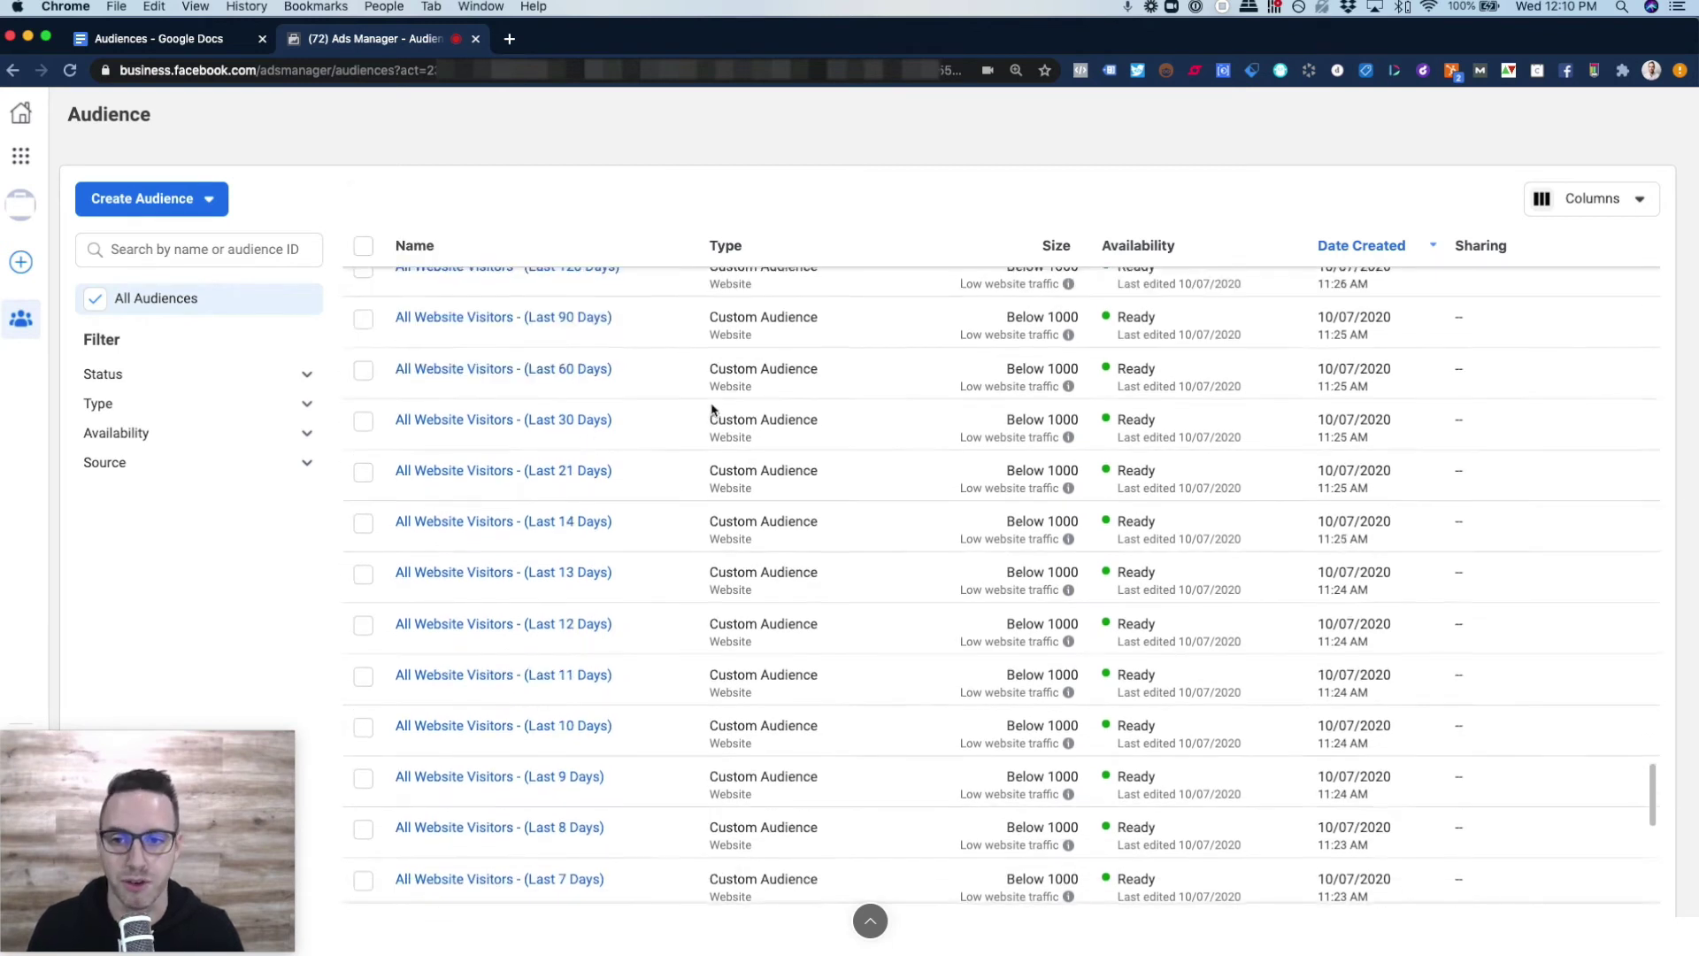
pyautogui.scroll(2, 664, 433)
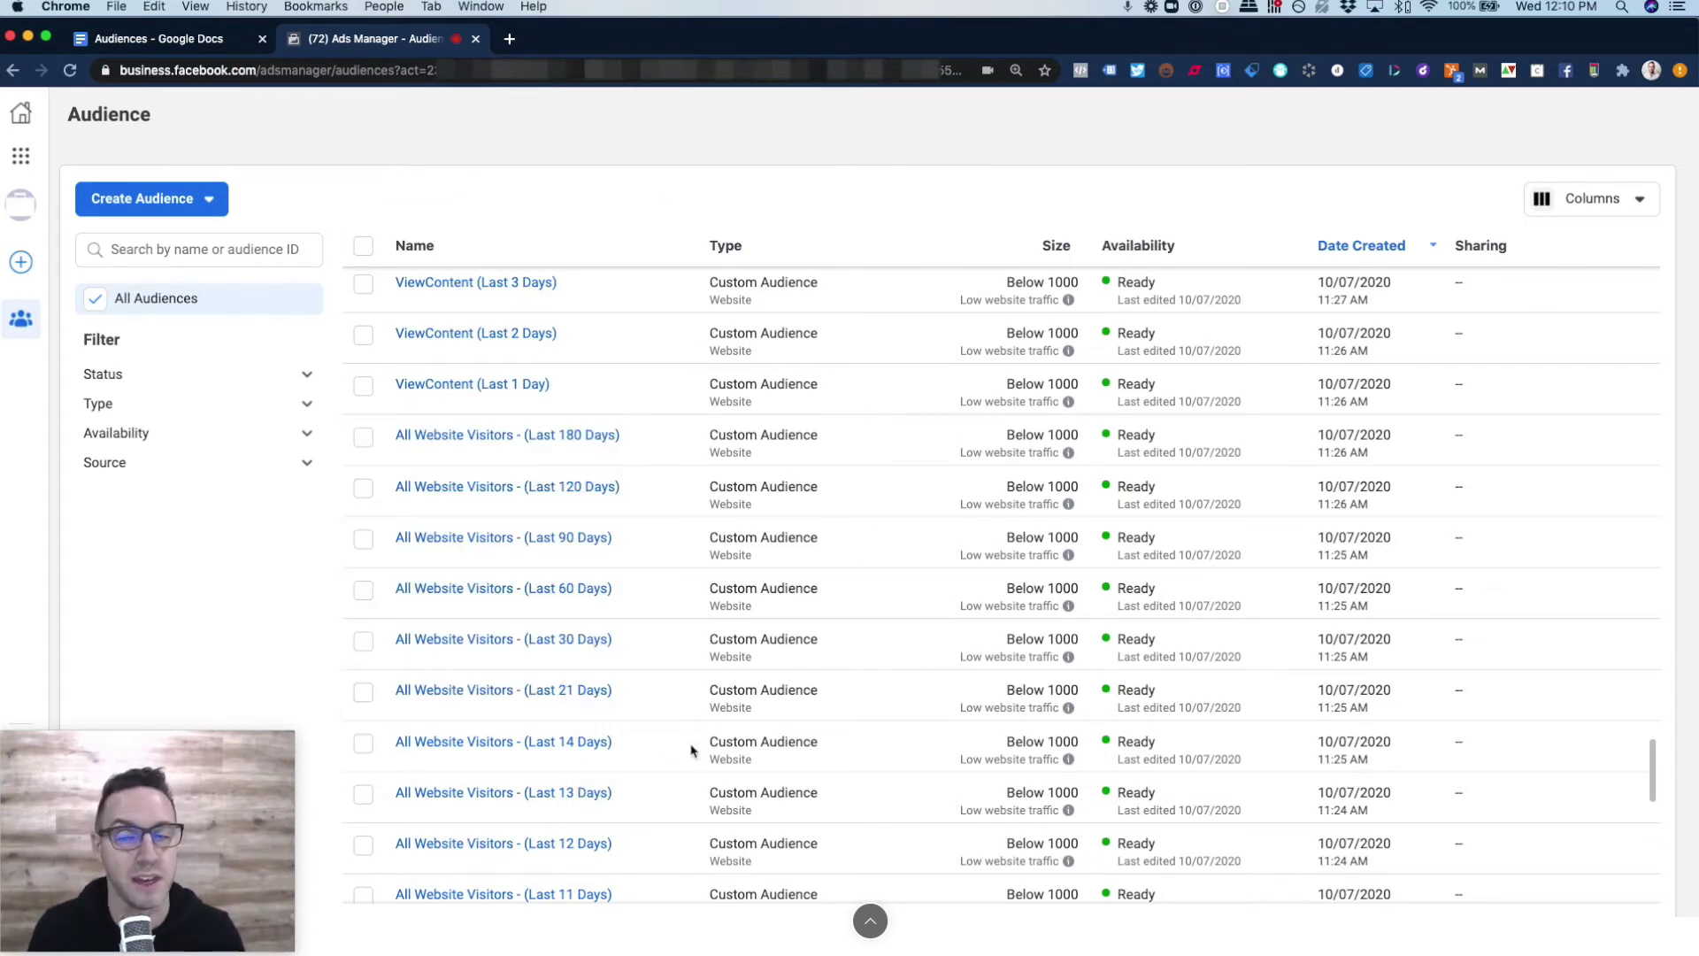
pyautogui.scroll(5, 571, 643)
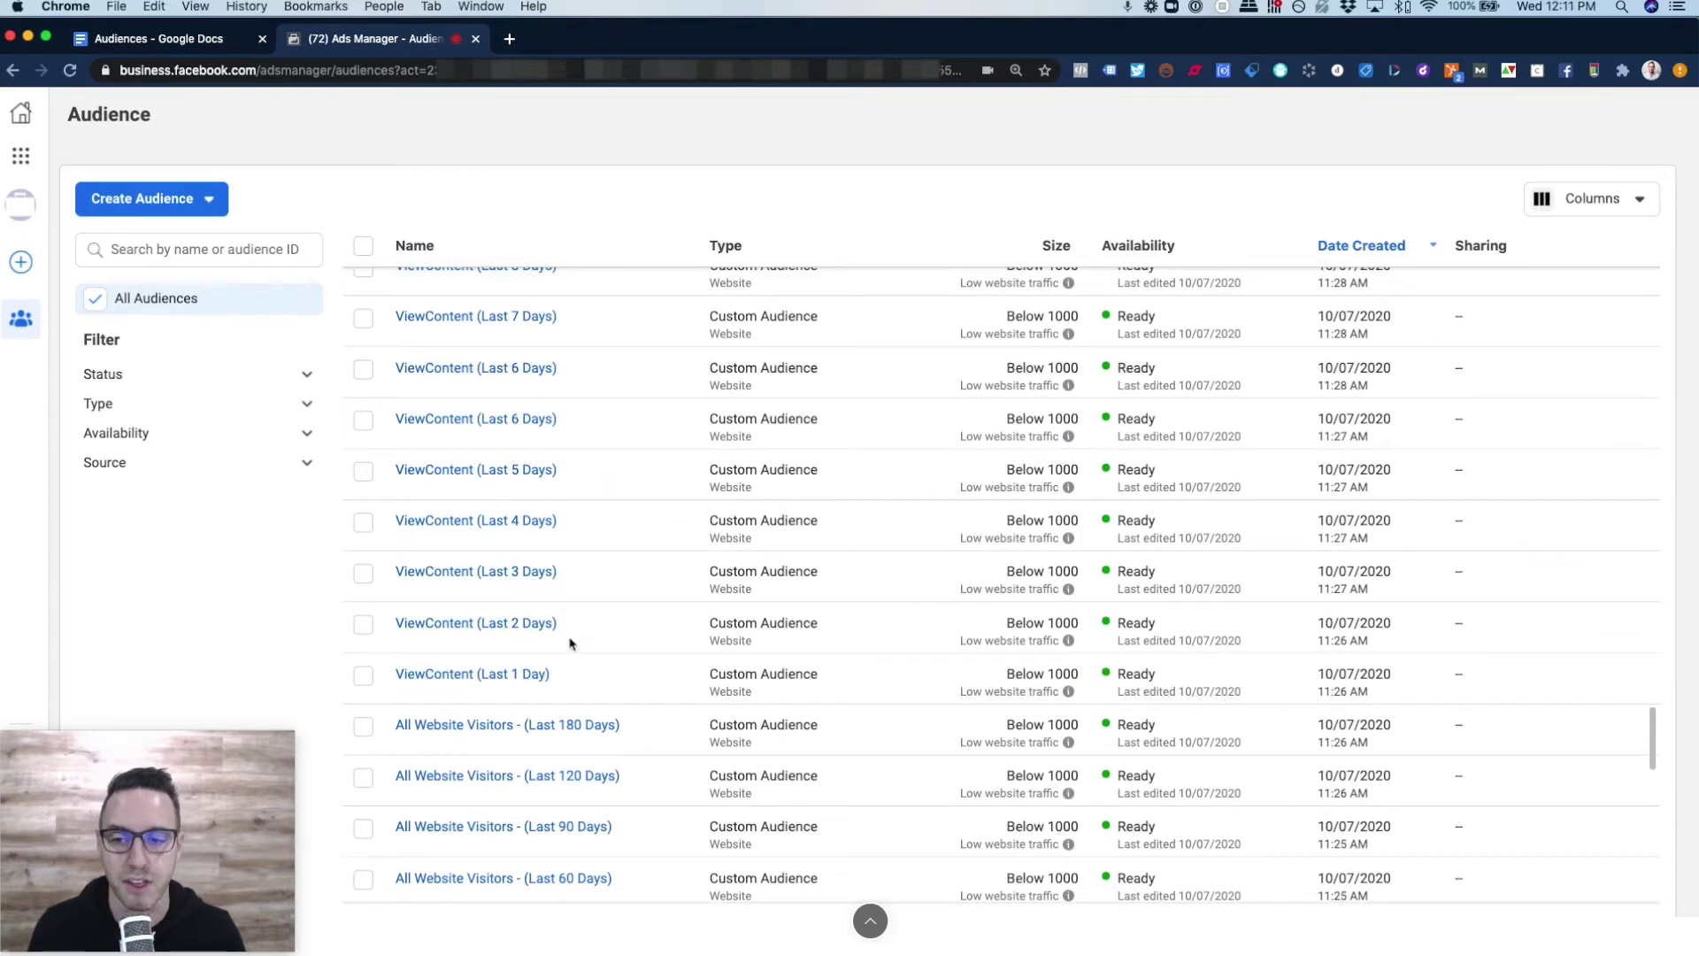
pyautogui.scroll(5, 548, 668)
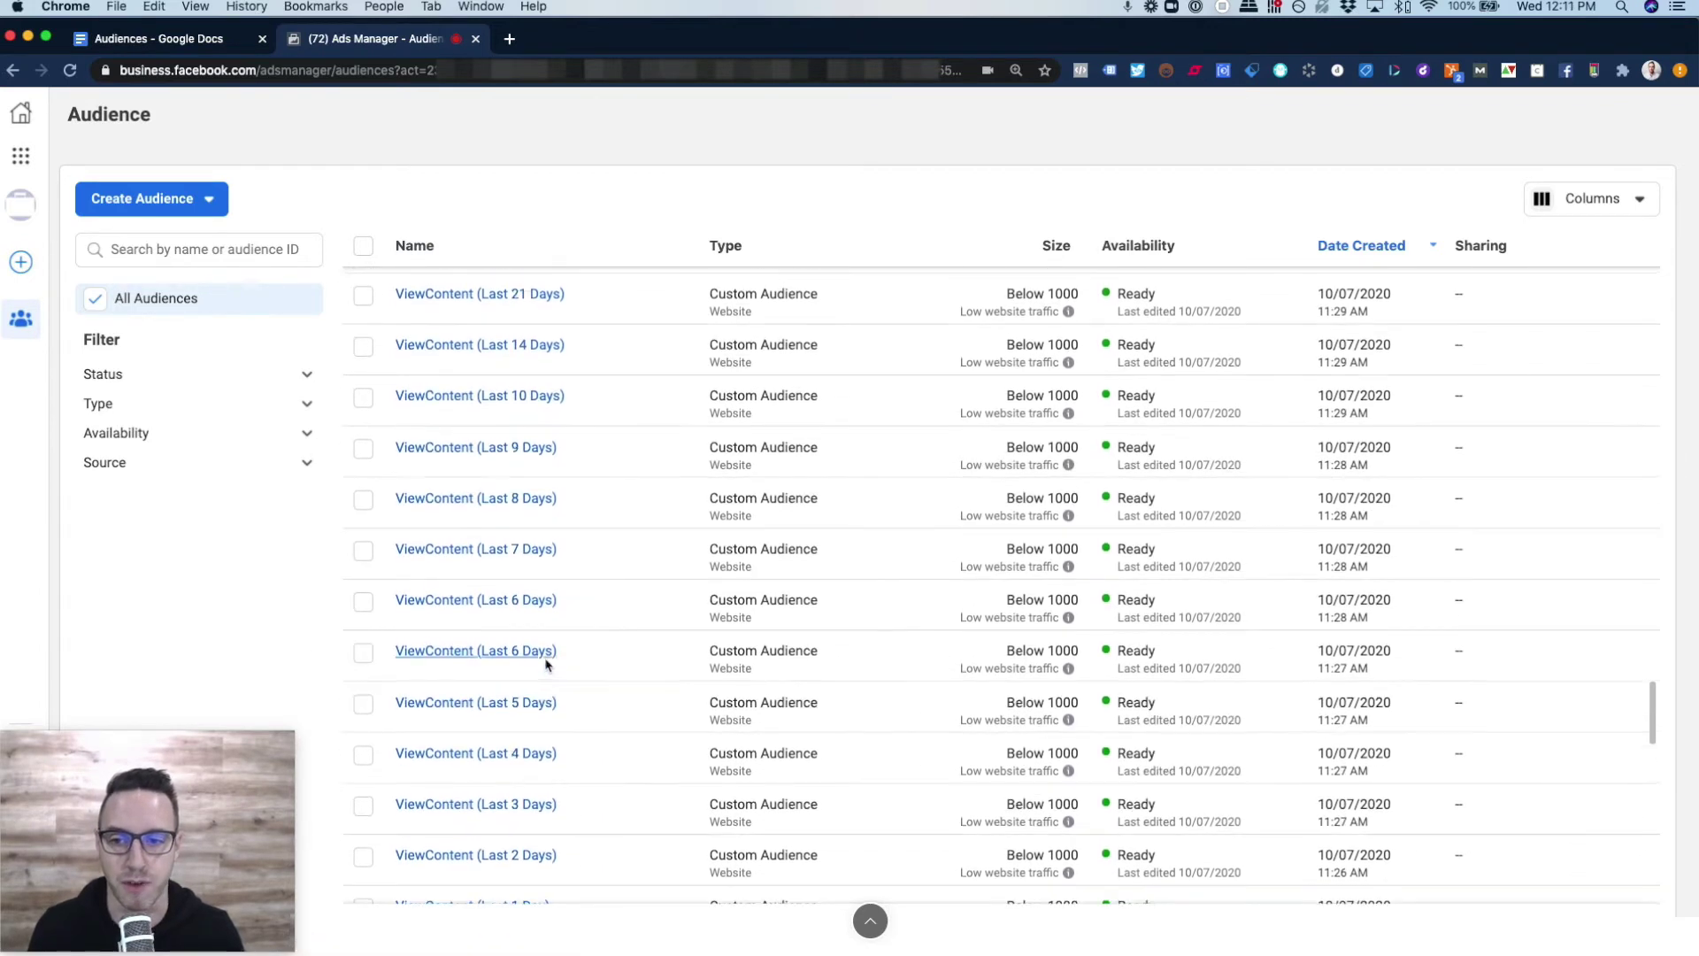
pyautogui.scroll(5, 553, 663)
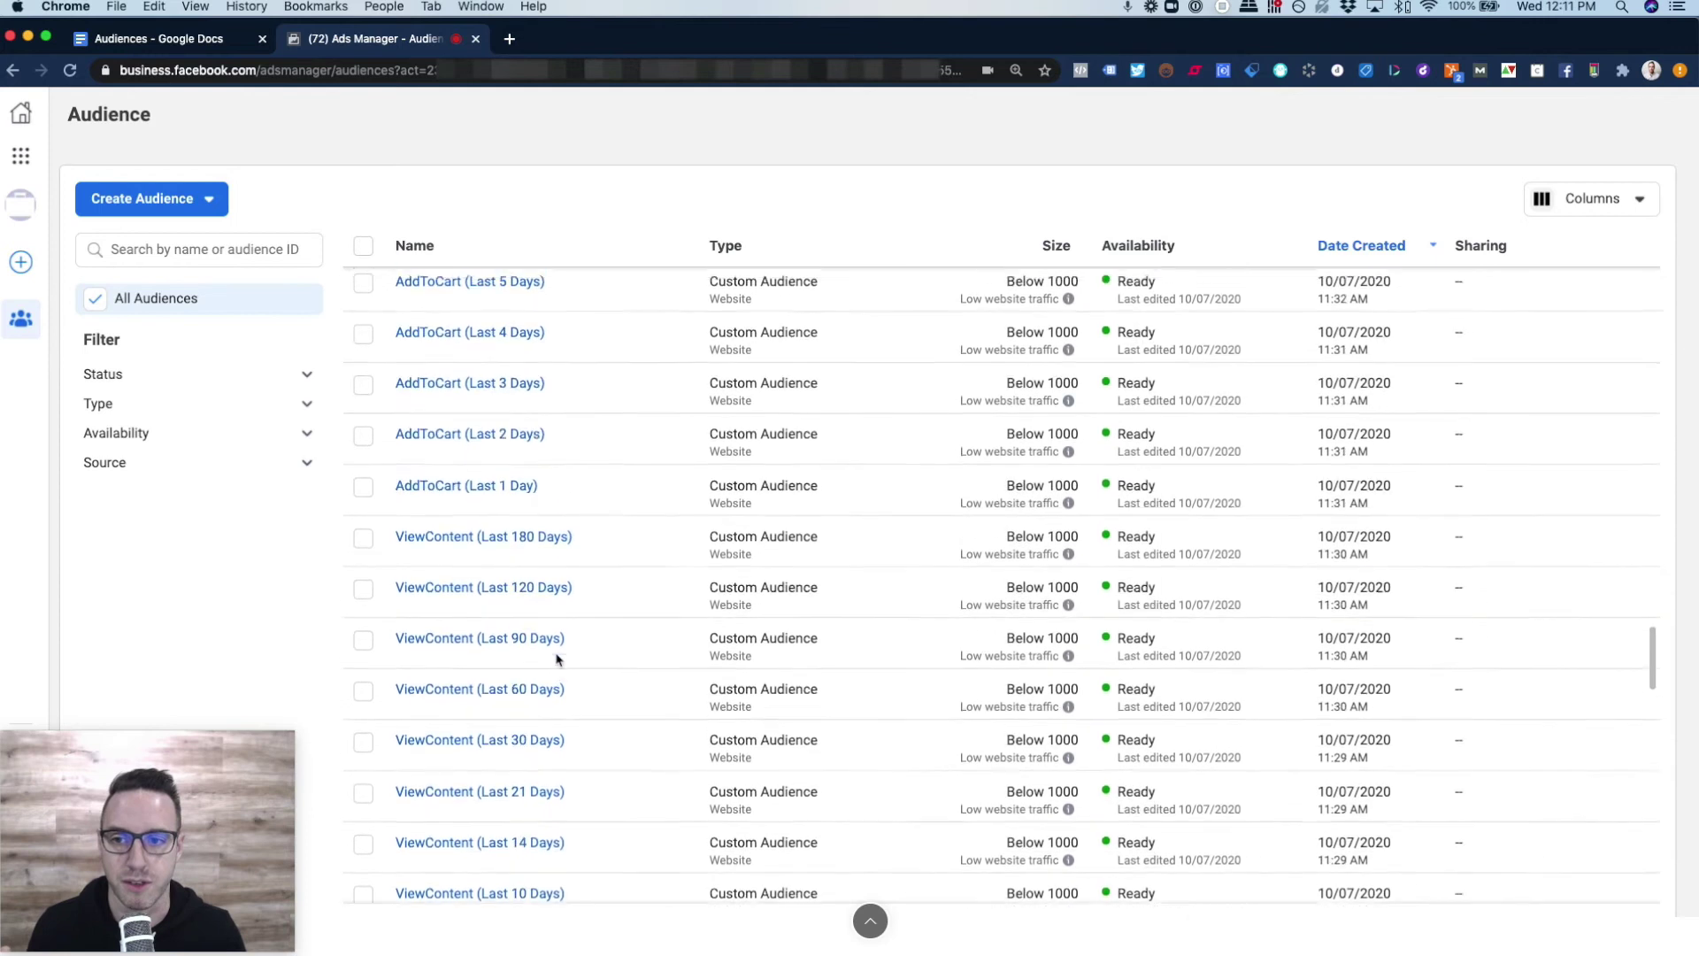
pyautogui.scroll(7, 519, 517)
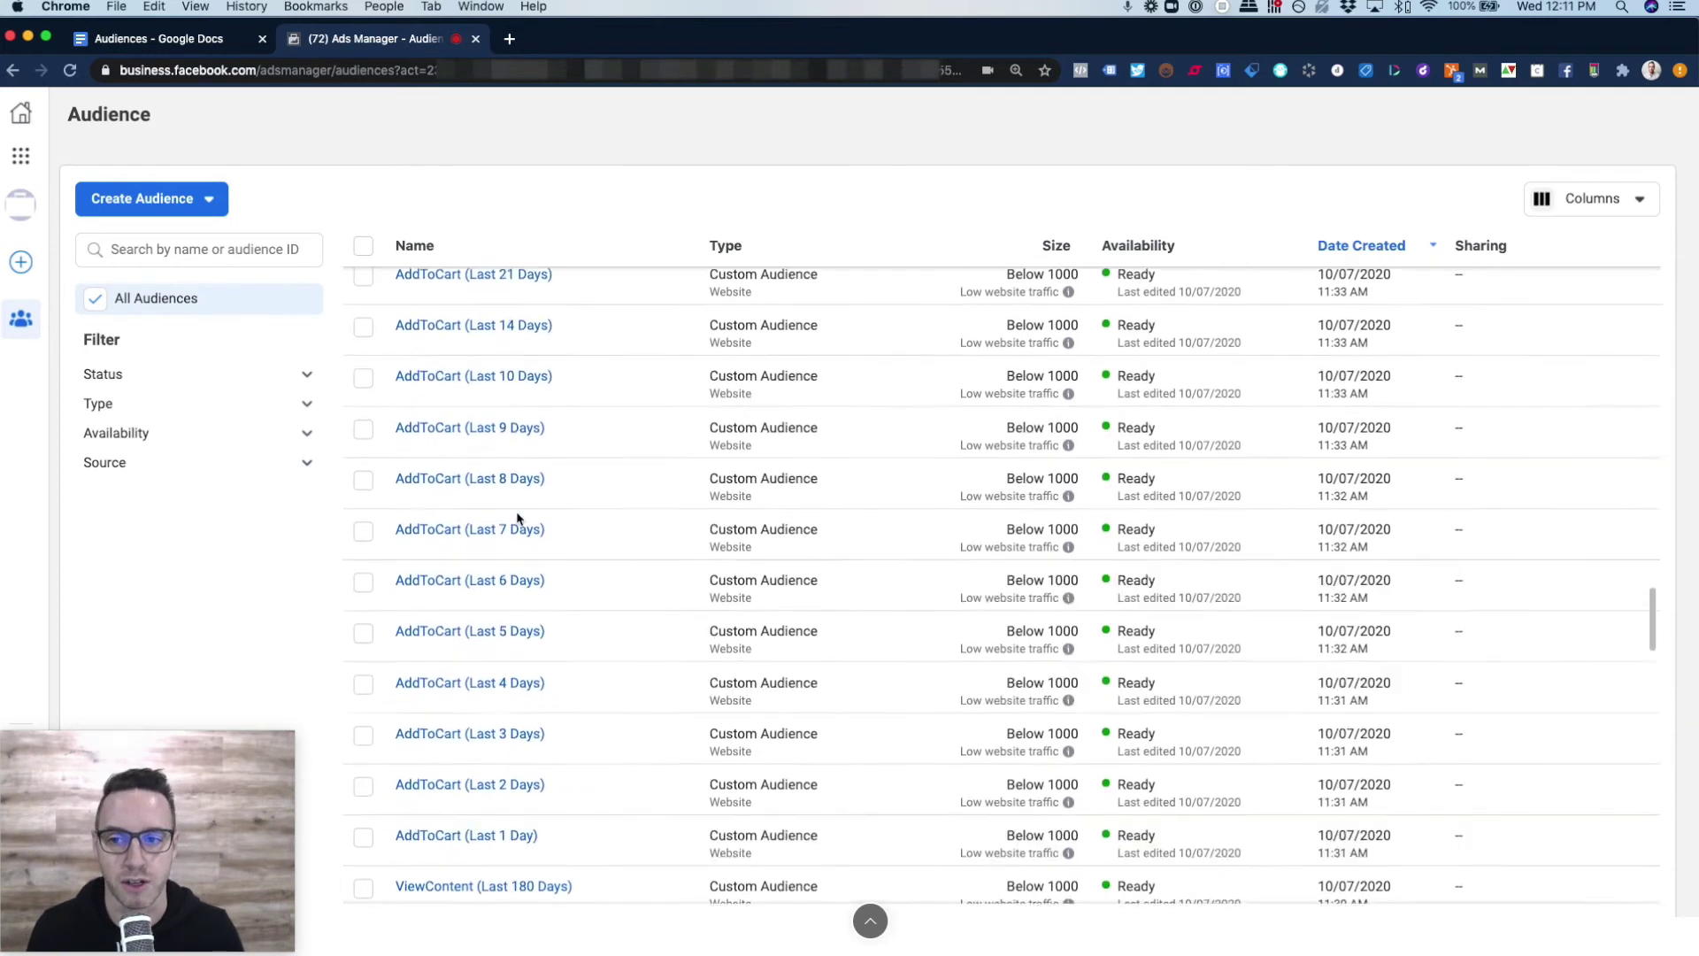
pyautogui.scroll(9, 518, 519)
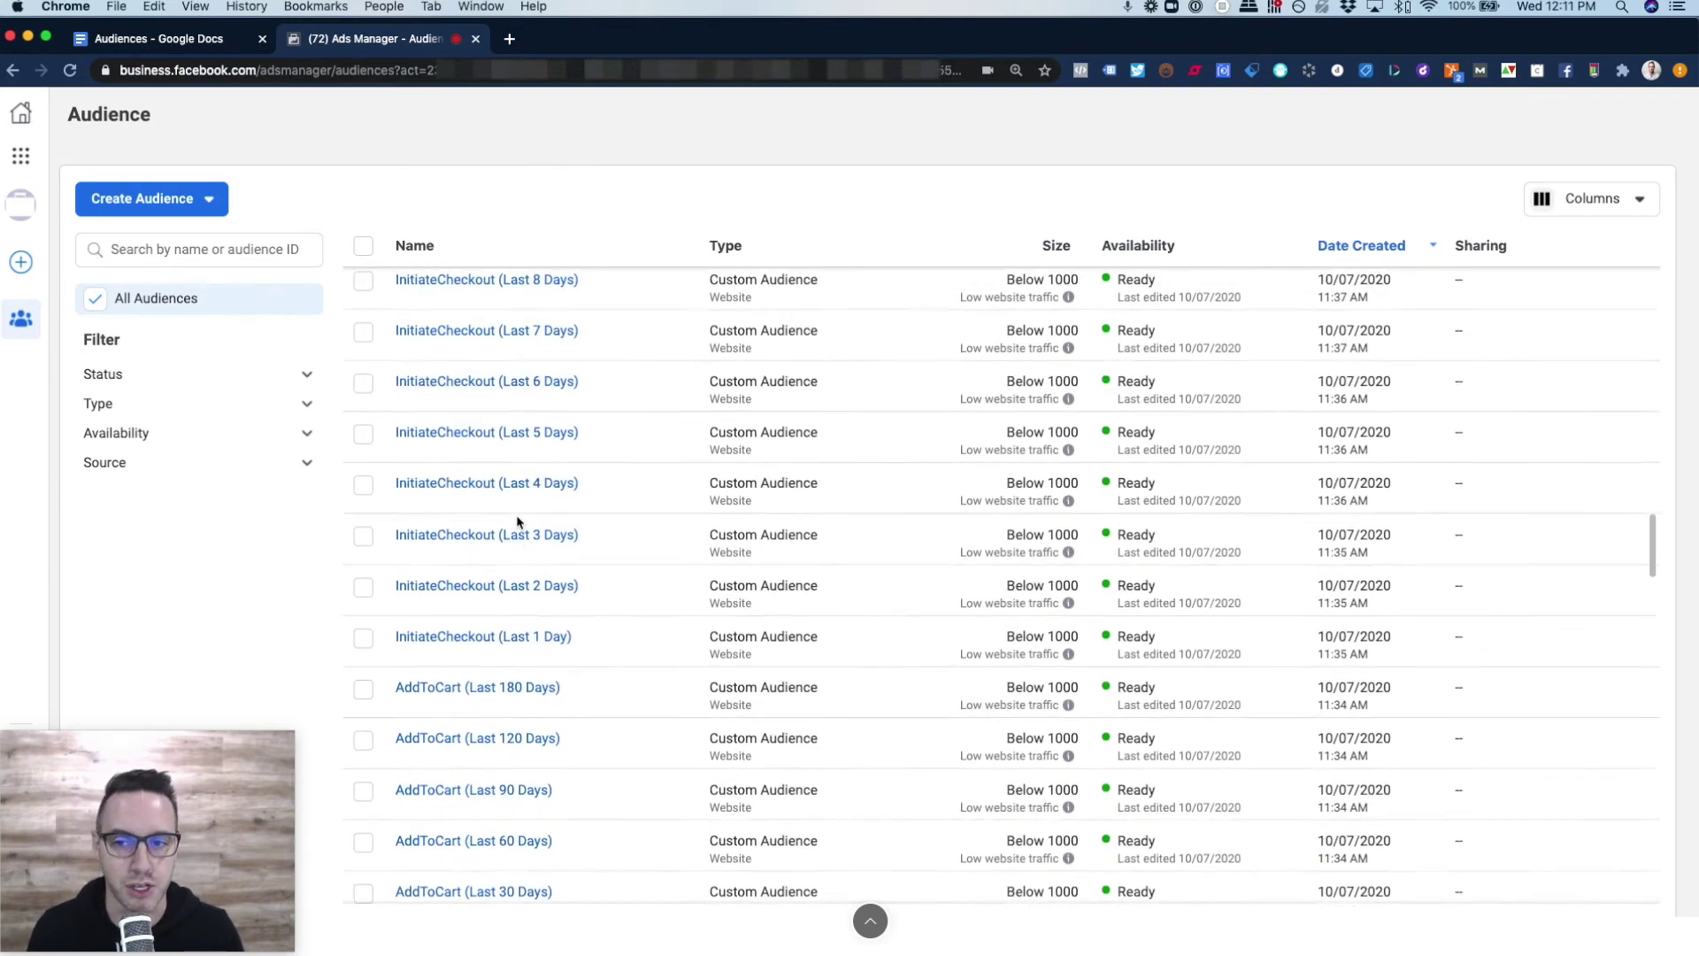
pyautogui.scroll(10, 518, 522)
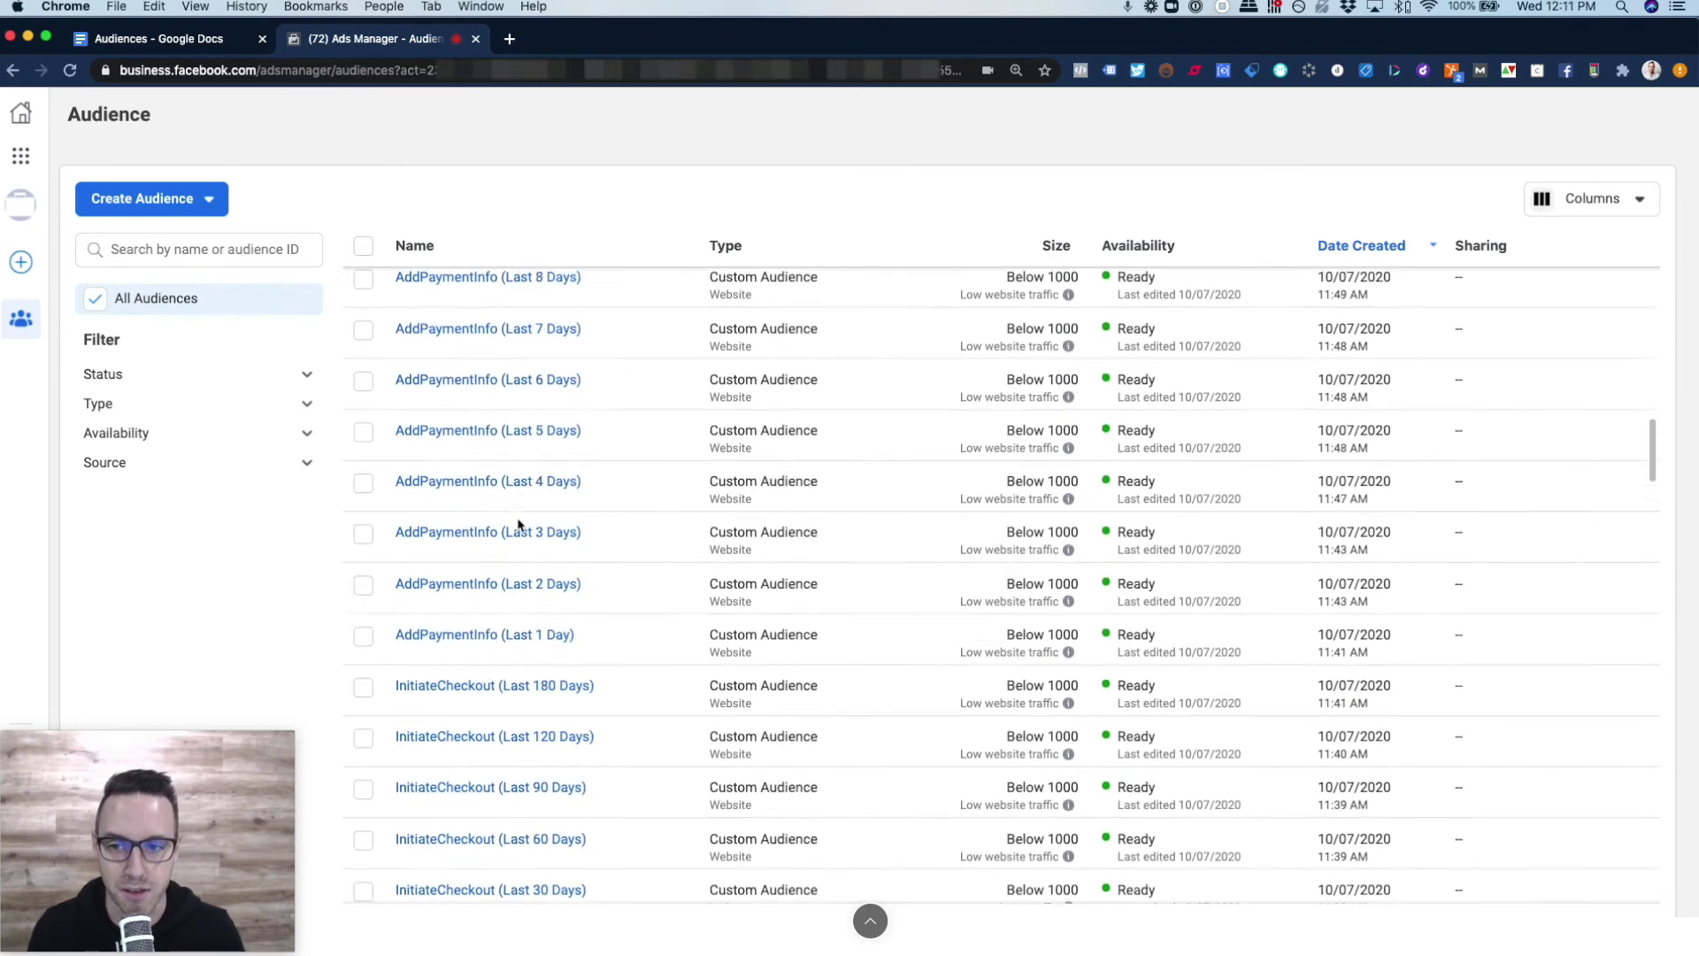
pyautogui.scroll(11, 519, 525)
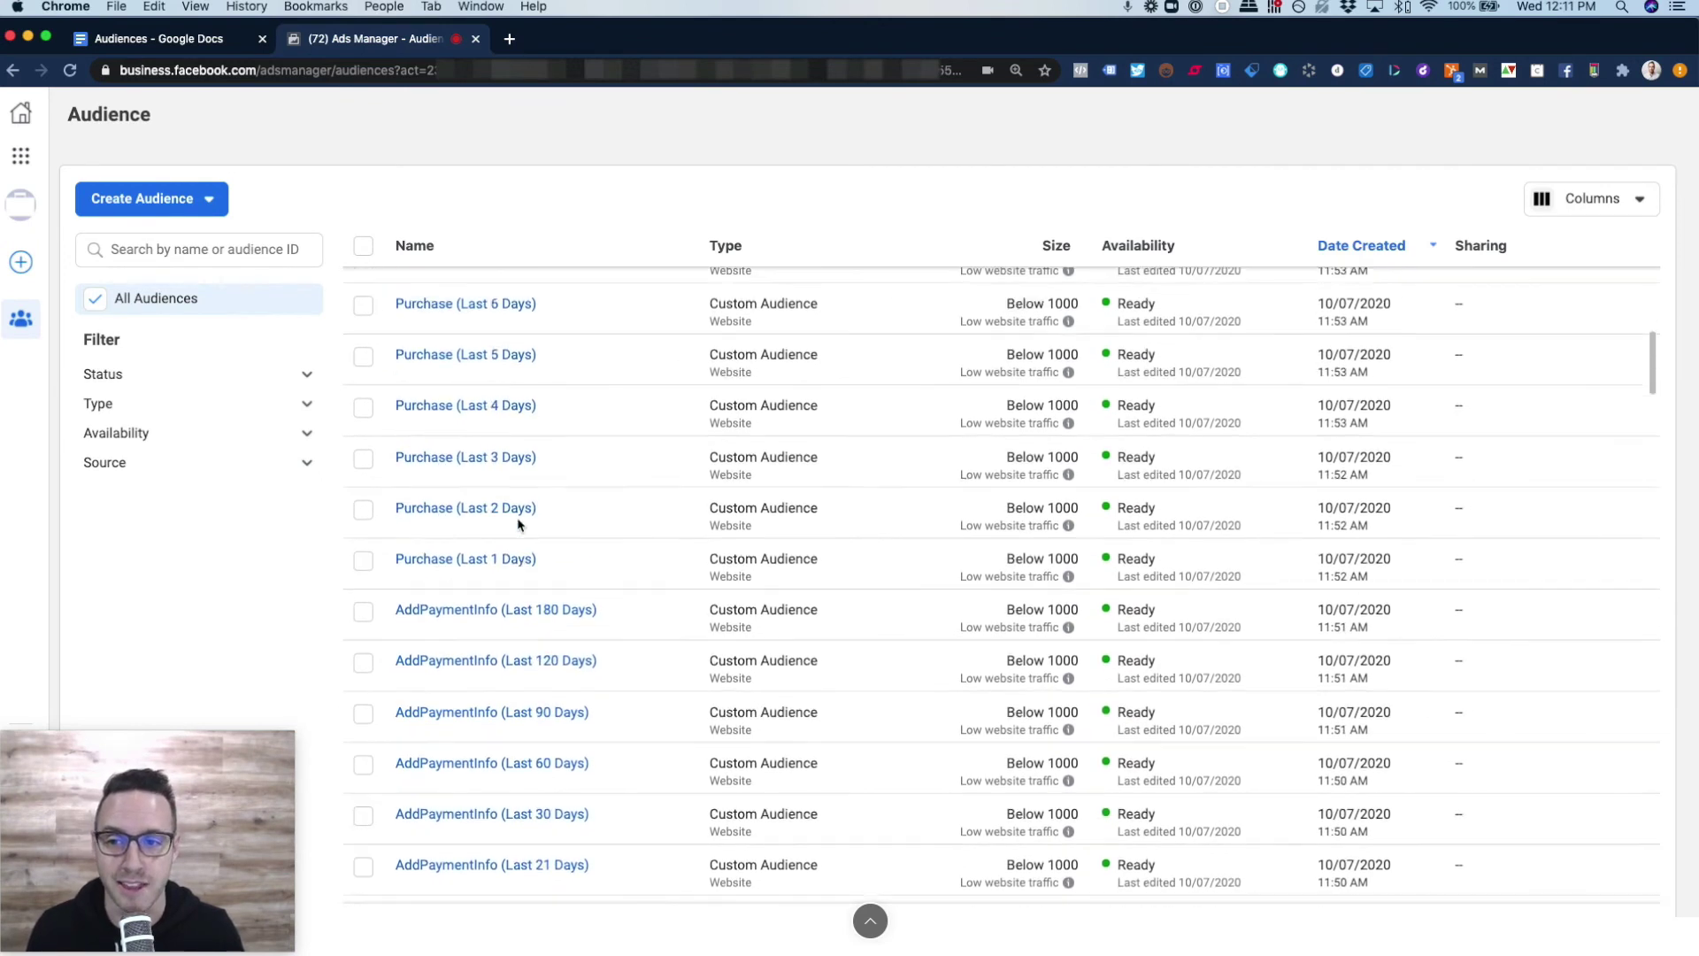
pyautogui.scroll(3, 518, 524)
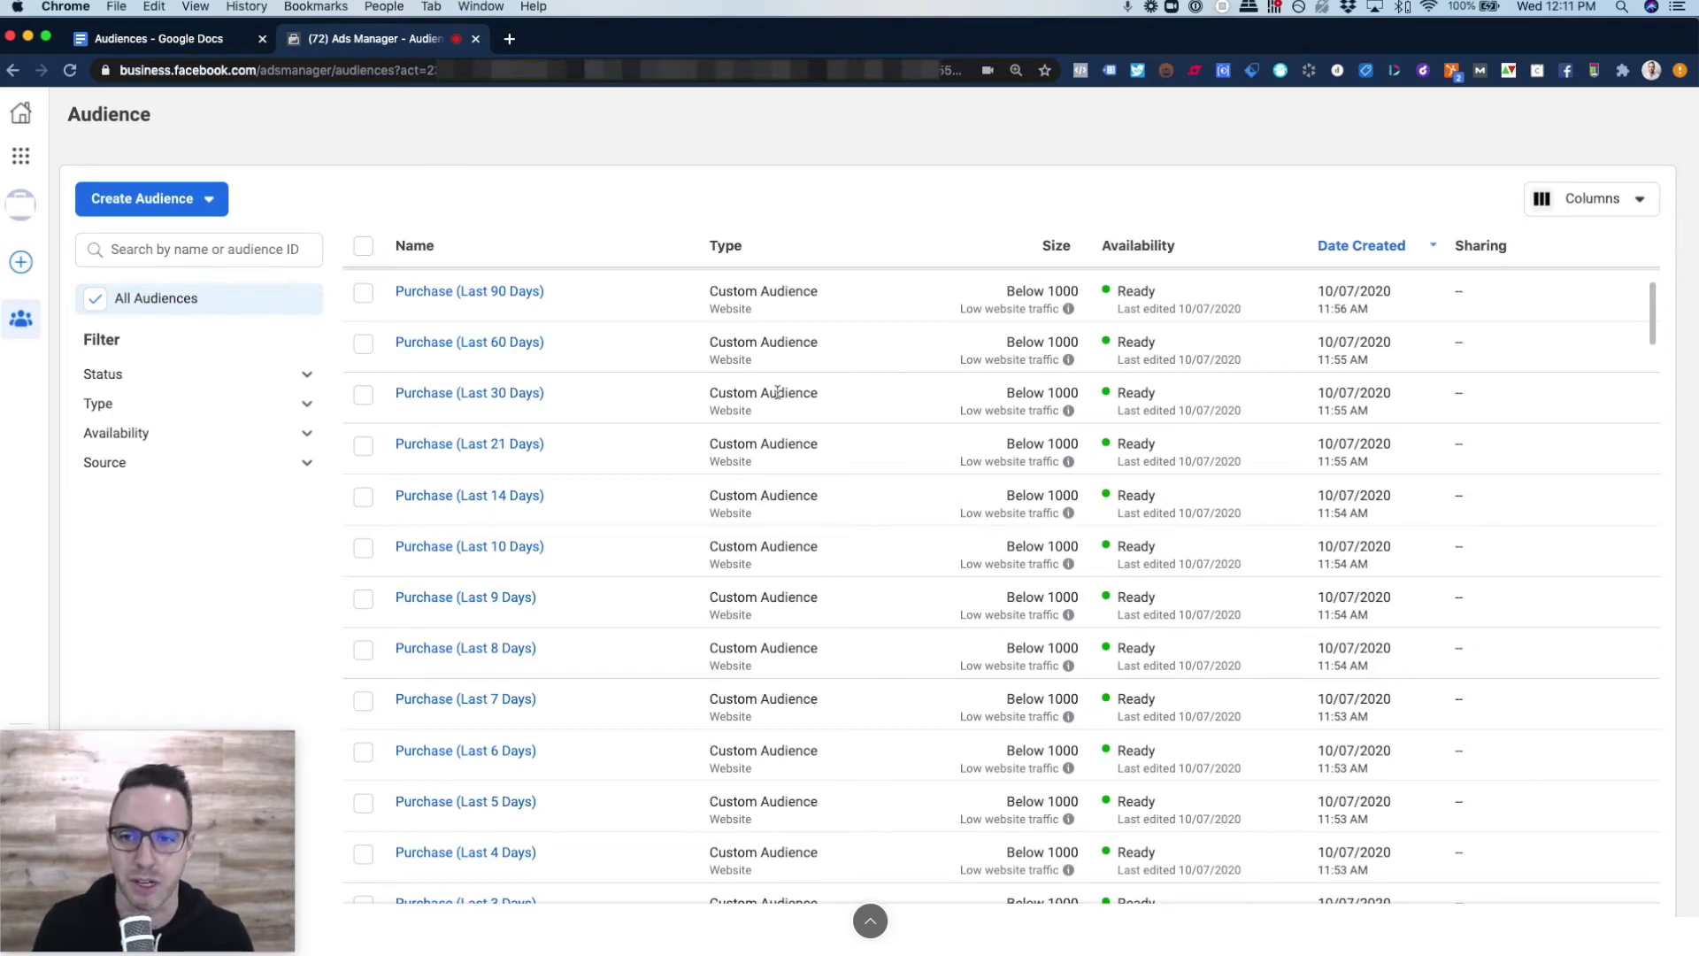
# Step: Switch to the Audiences document in Google Docs and review ad set A alongside its All Visitors (Last 7 Days) audience
pyautogui.click(191, 39)
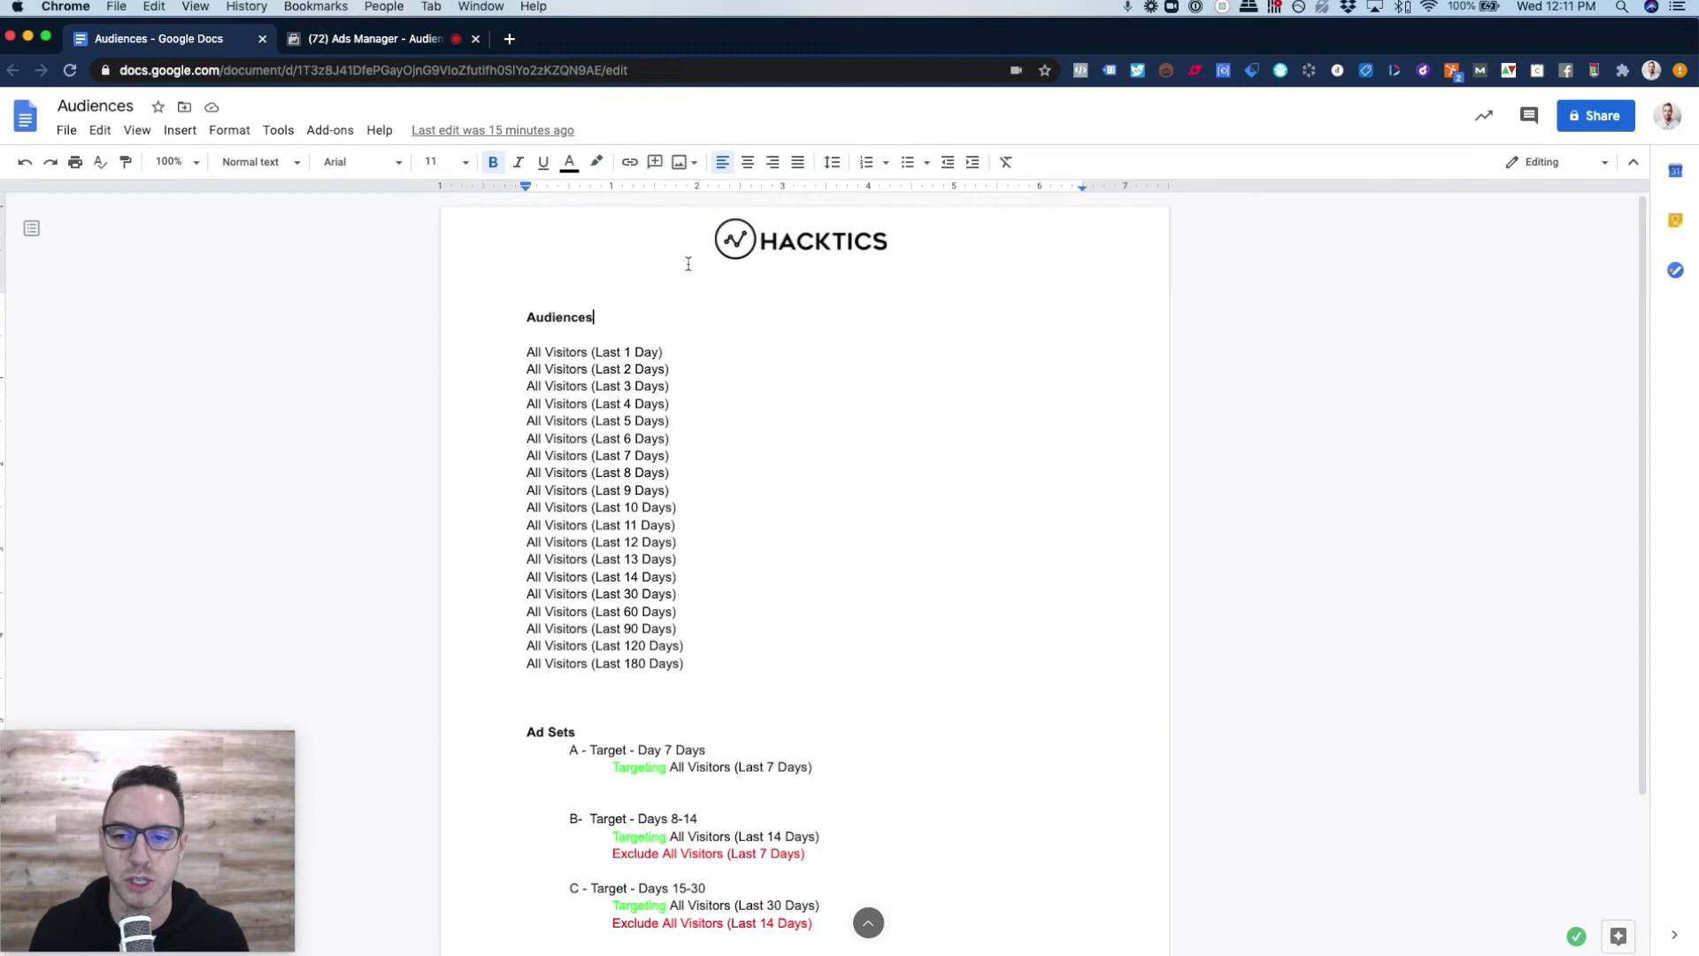
pyautogui.scroll(-3, 708, 442)
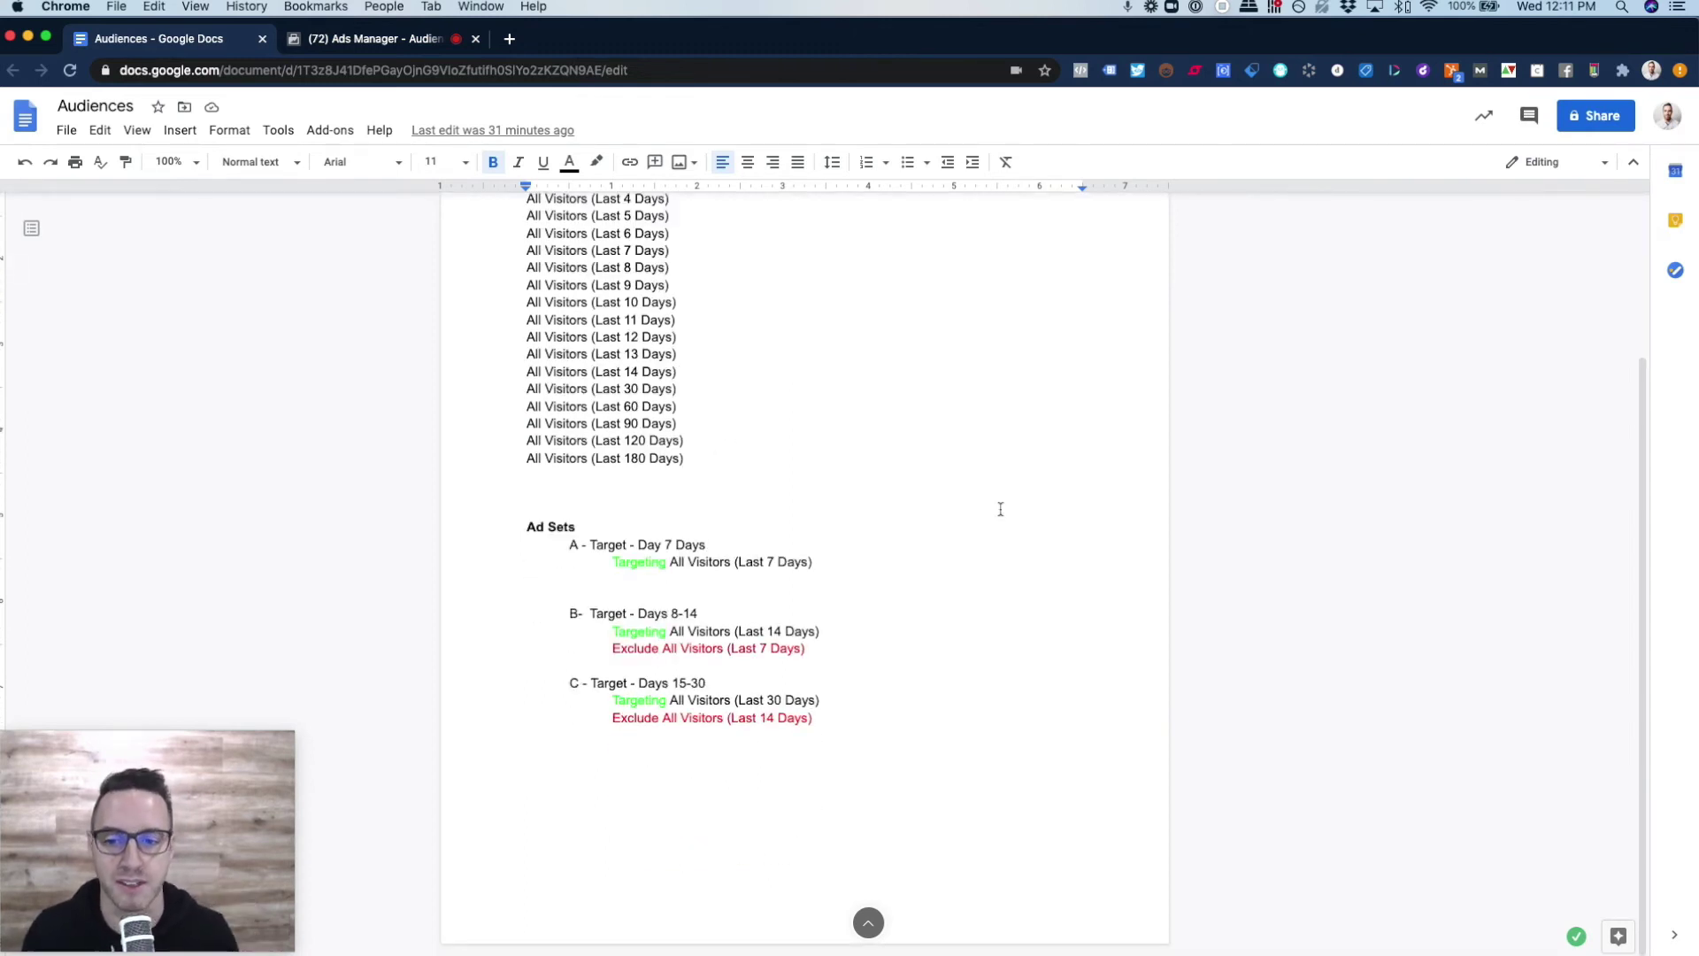
pyautogui.click(647, 591)
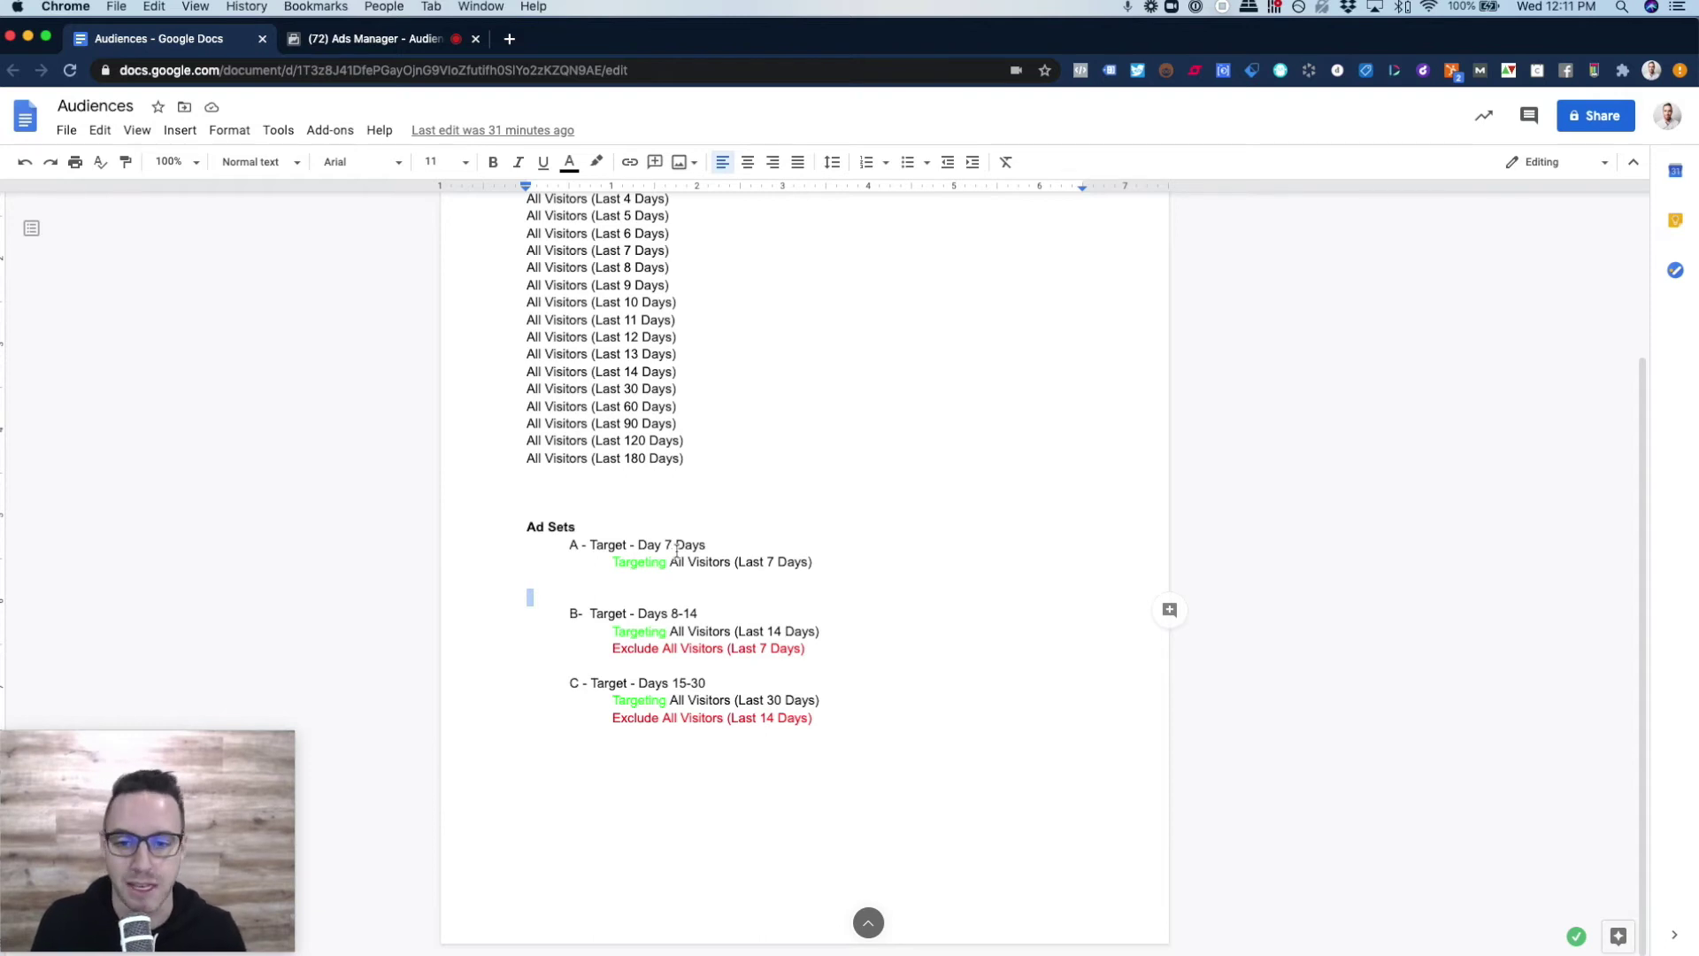
pyautogui.click(664, 581)
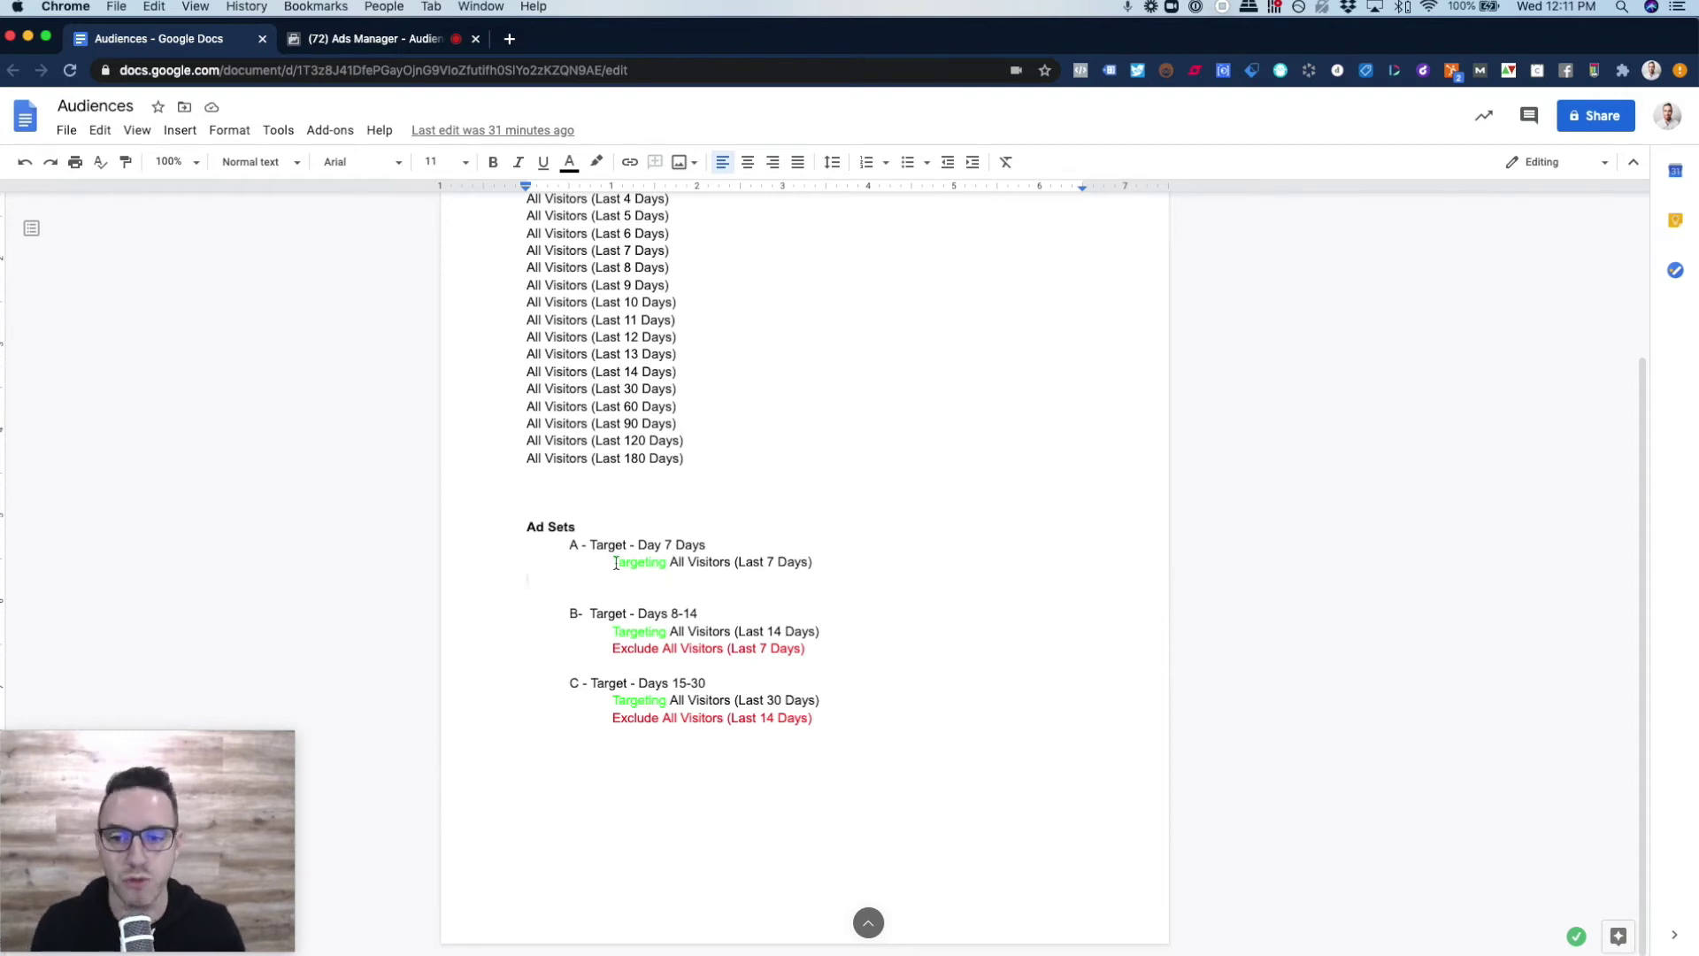
pyautogui.moveTo(526, 524); pyautogui.dragTo(747, 561)
pyautogui.click(558, 546)
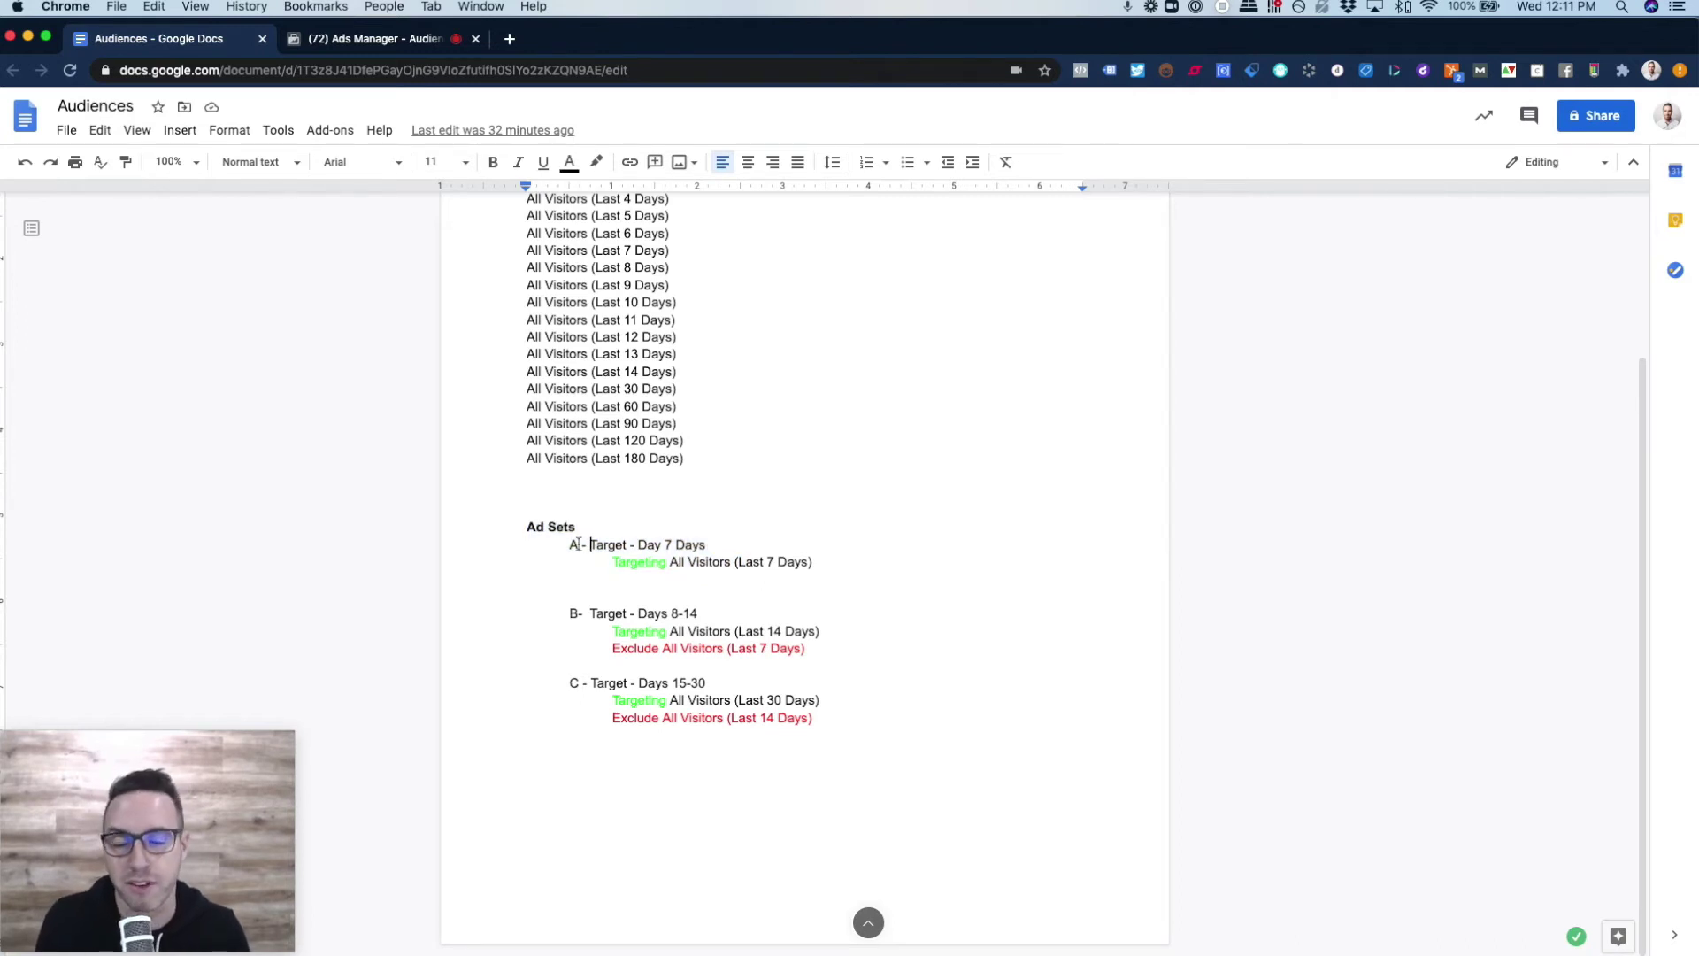
pyautogui.moveTo(588, 544); pyautogui.dragTo(731, 544)
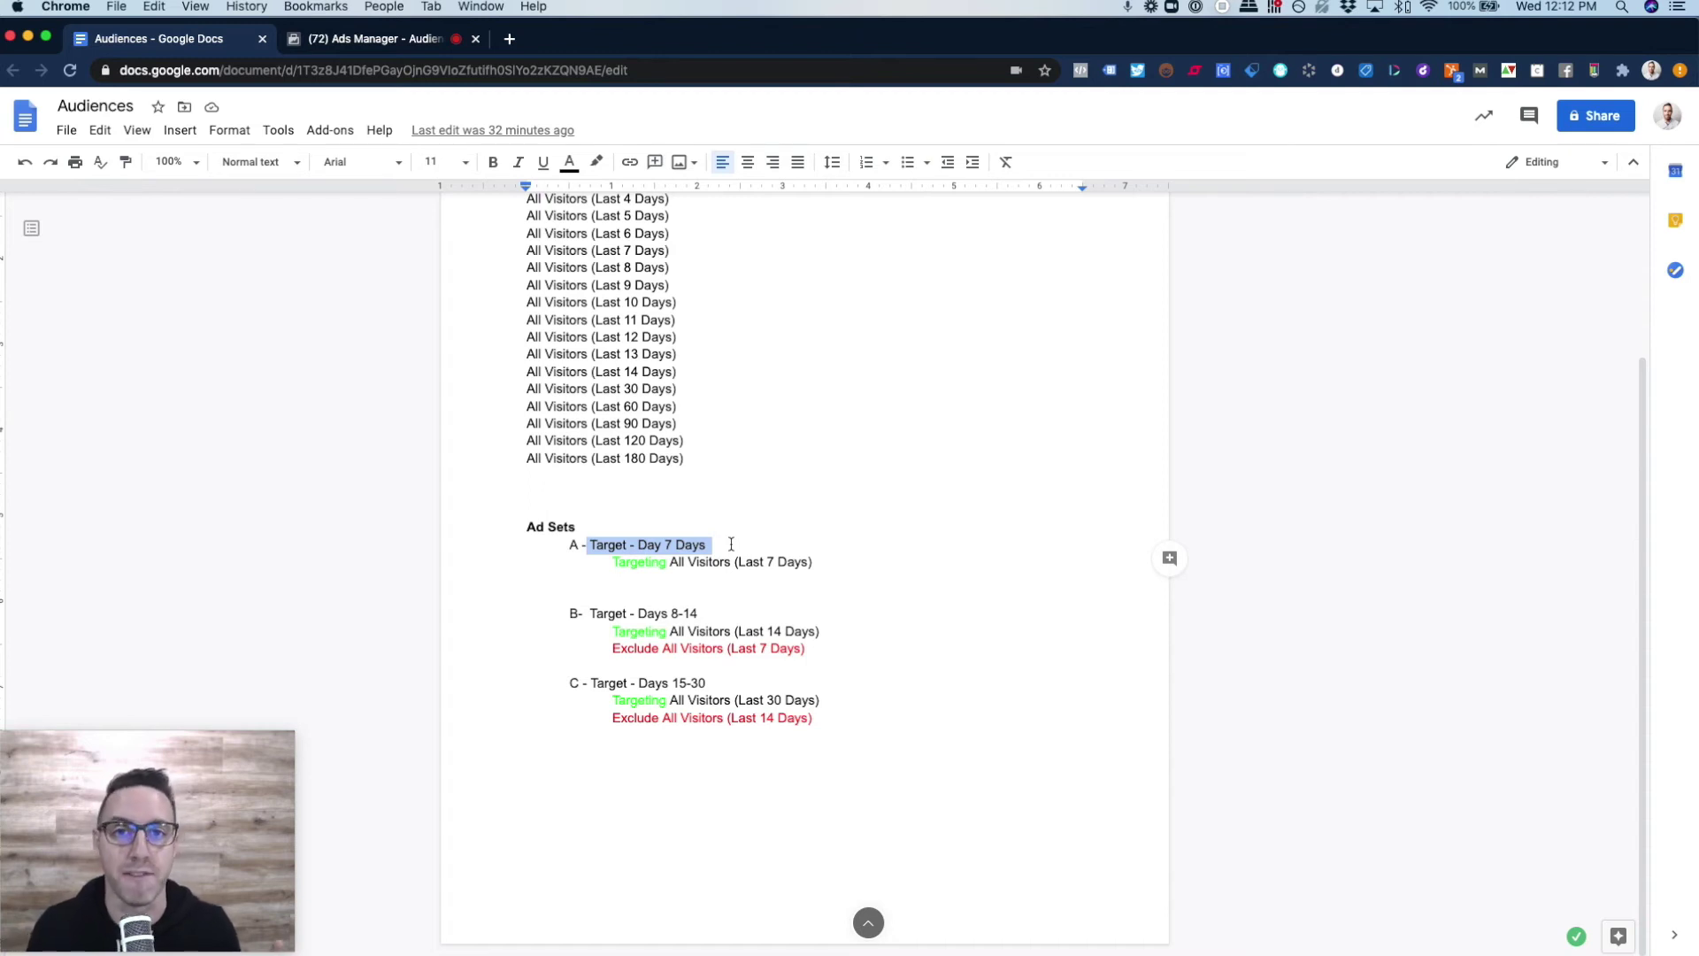
pyautogui.click(715, 566)
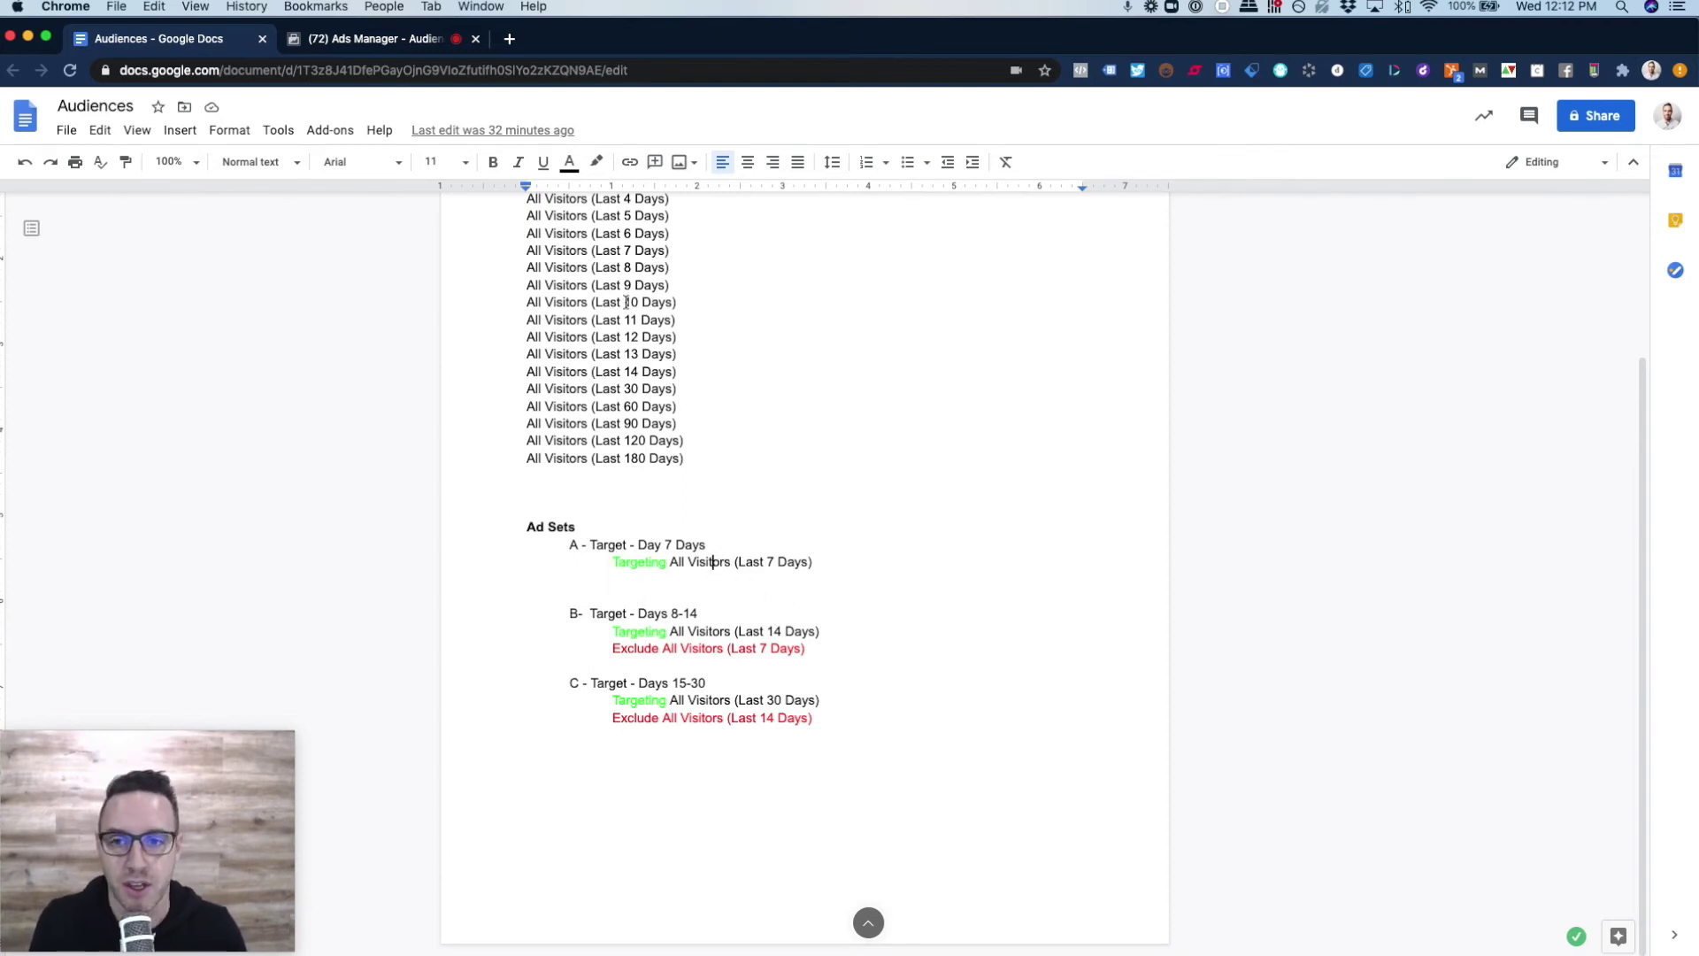
pyautogui.moveTo(526, 251); pyautogui.dragTo(677, 252)
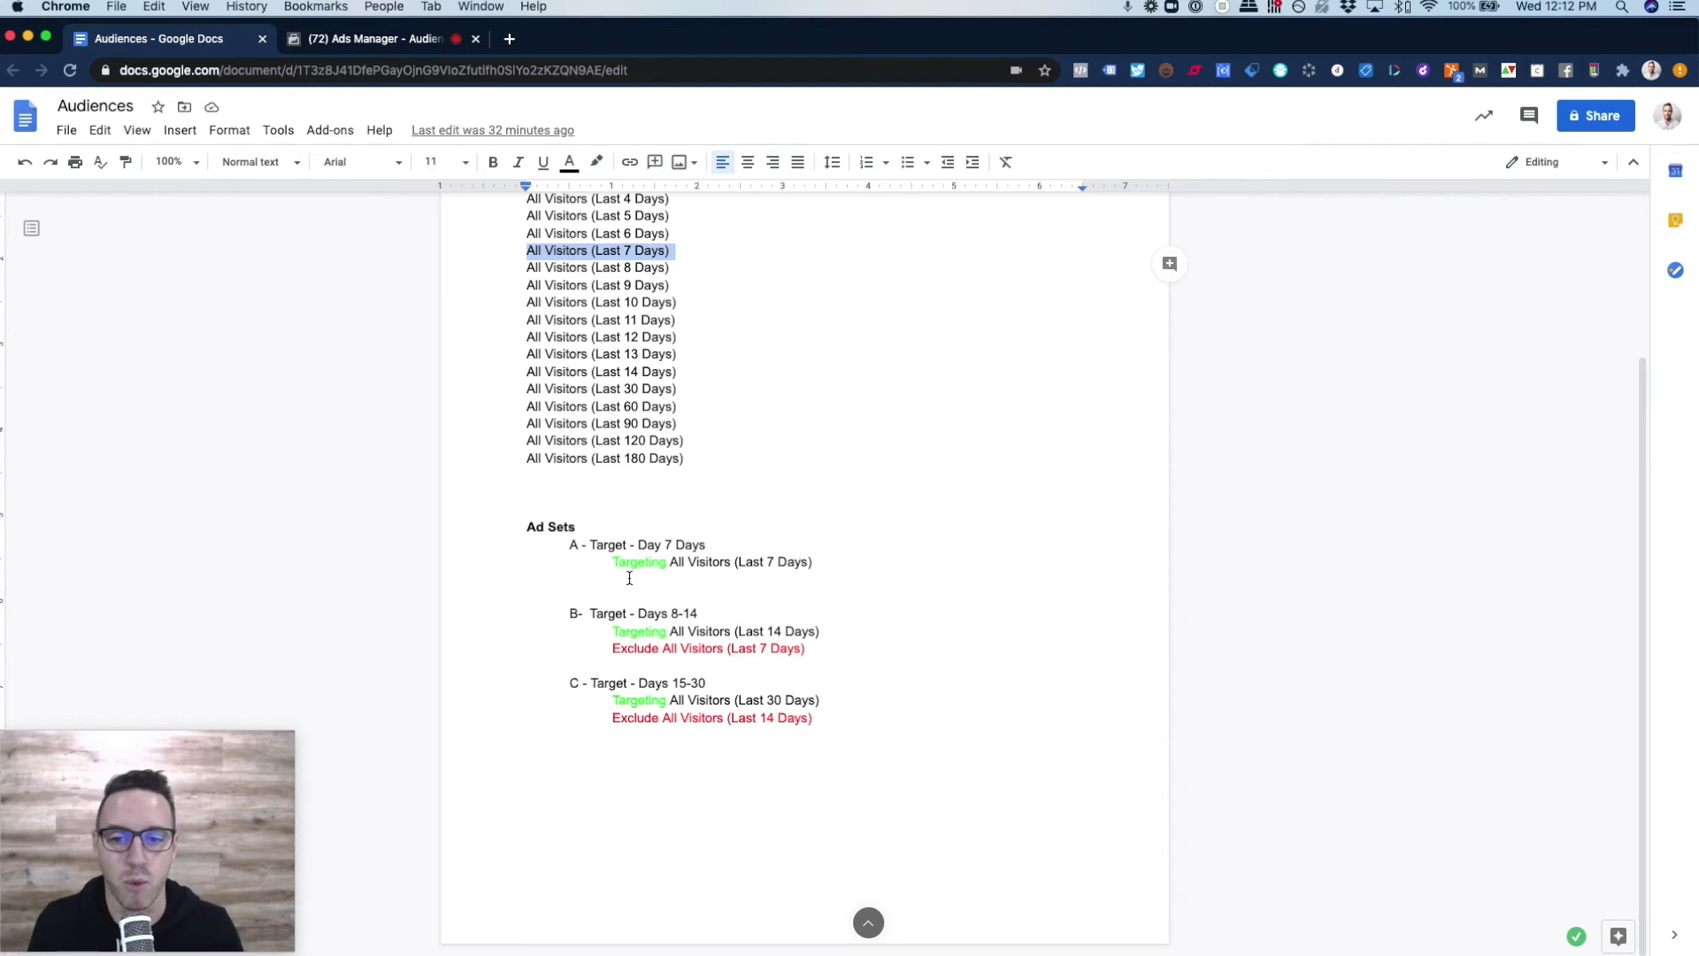
# Step: Copy ad set B's "Exclude All Visitors (Last 7 Days)" line to a new line under ad set A's targeting line, aligned with it
pyautogui.doubleClick(826, 563)
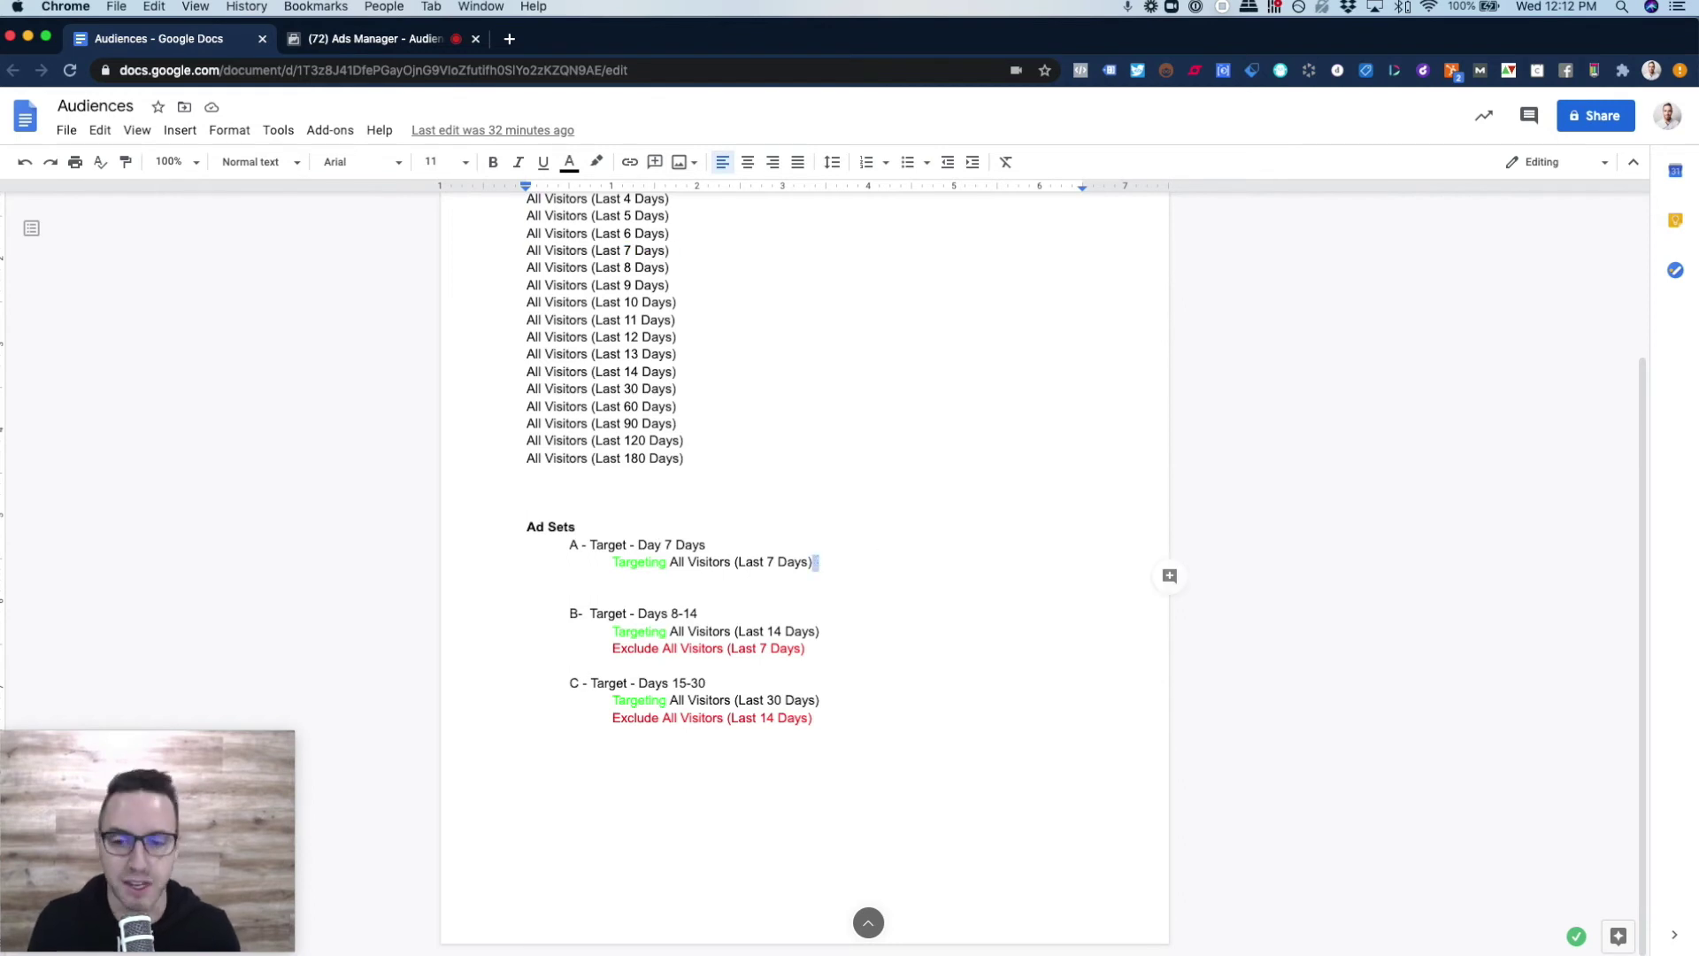
pyautogui.press('Return')
pyautogui.tripleClick(691, 665)
pyautogui.press('super+c')
pyautogui.click(853, 561)
pyautogui.press('Return')
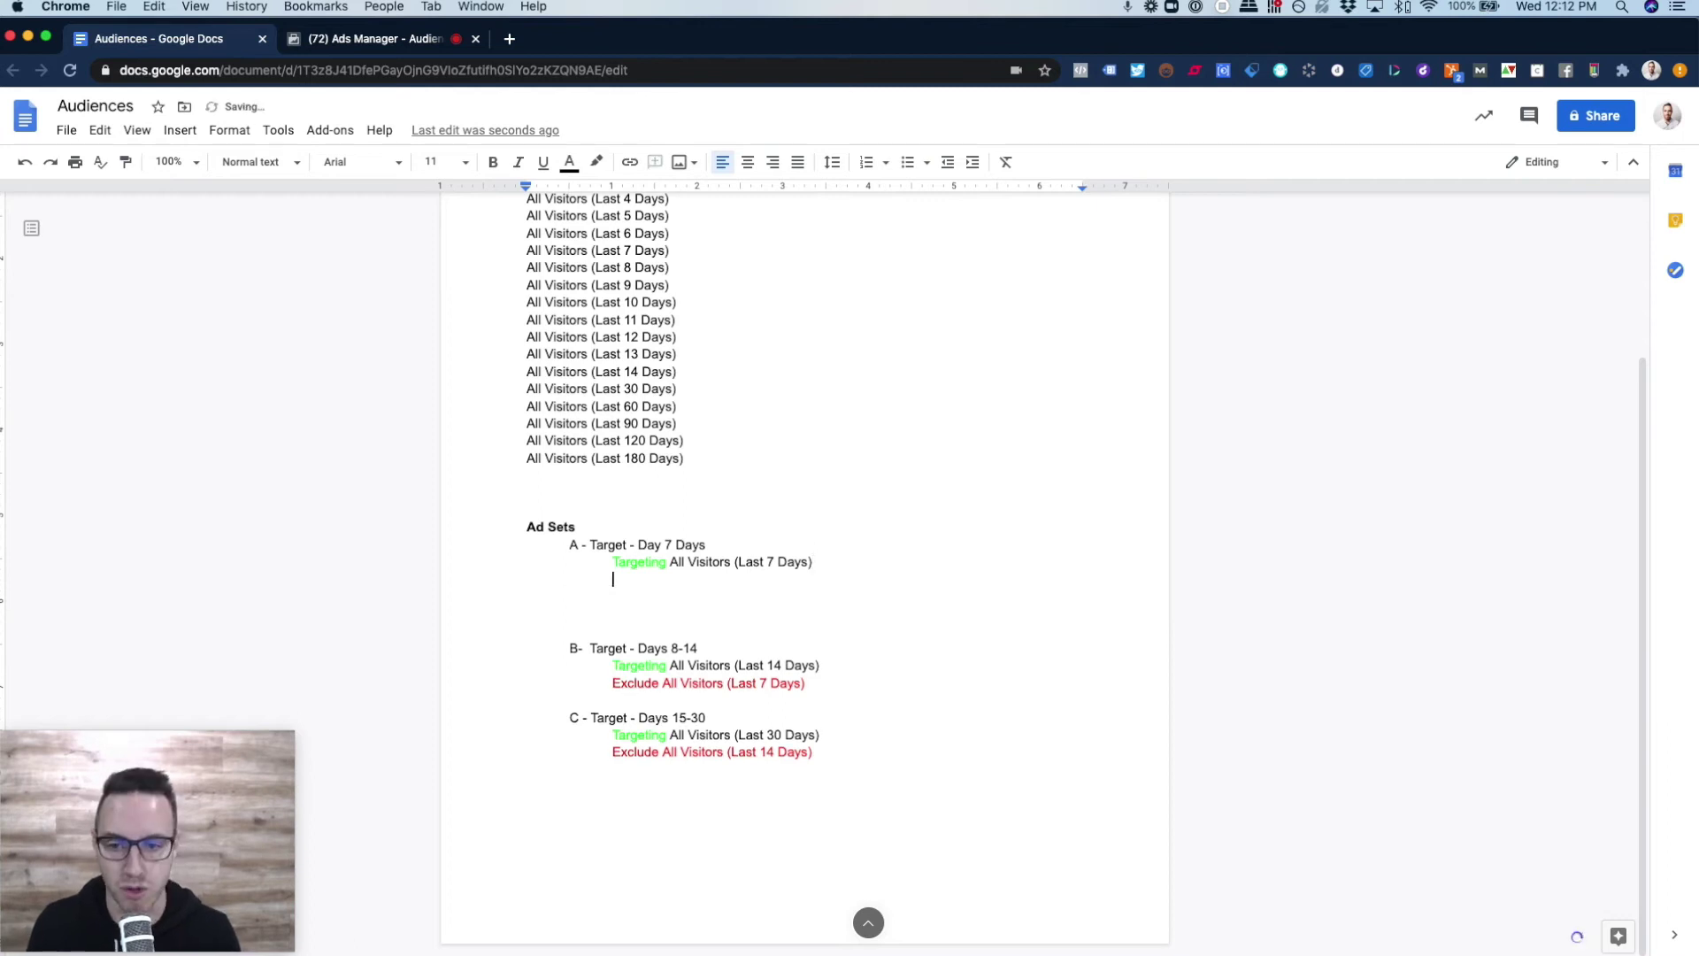
pyautogui.press('super+v')
pyautogui.click(696, 578)
pyautogui.press('BackSpace')
pyautogui.press('BackSpace')
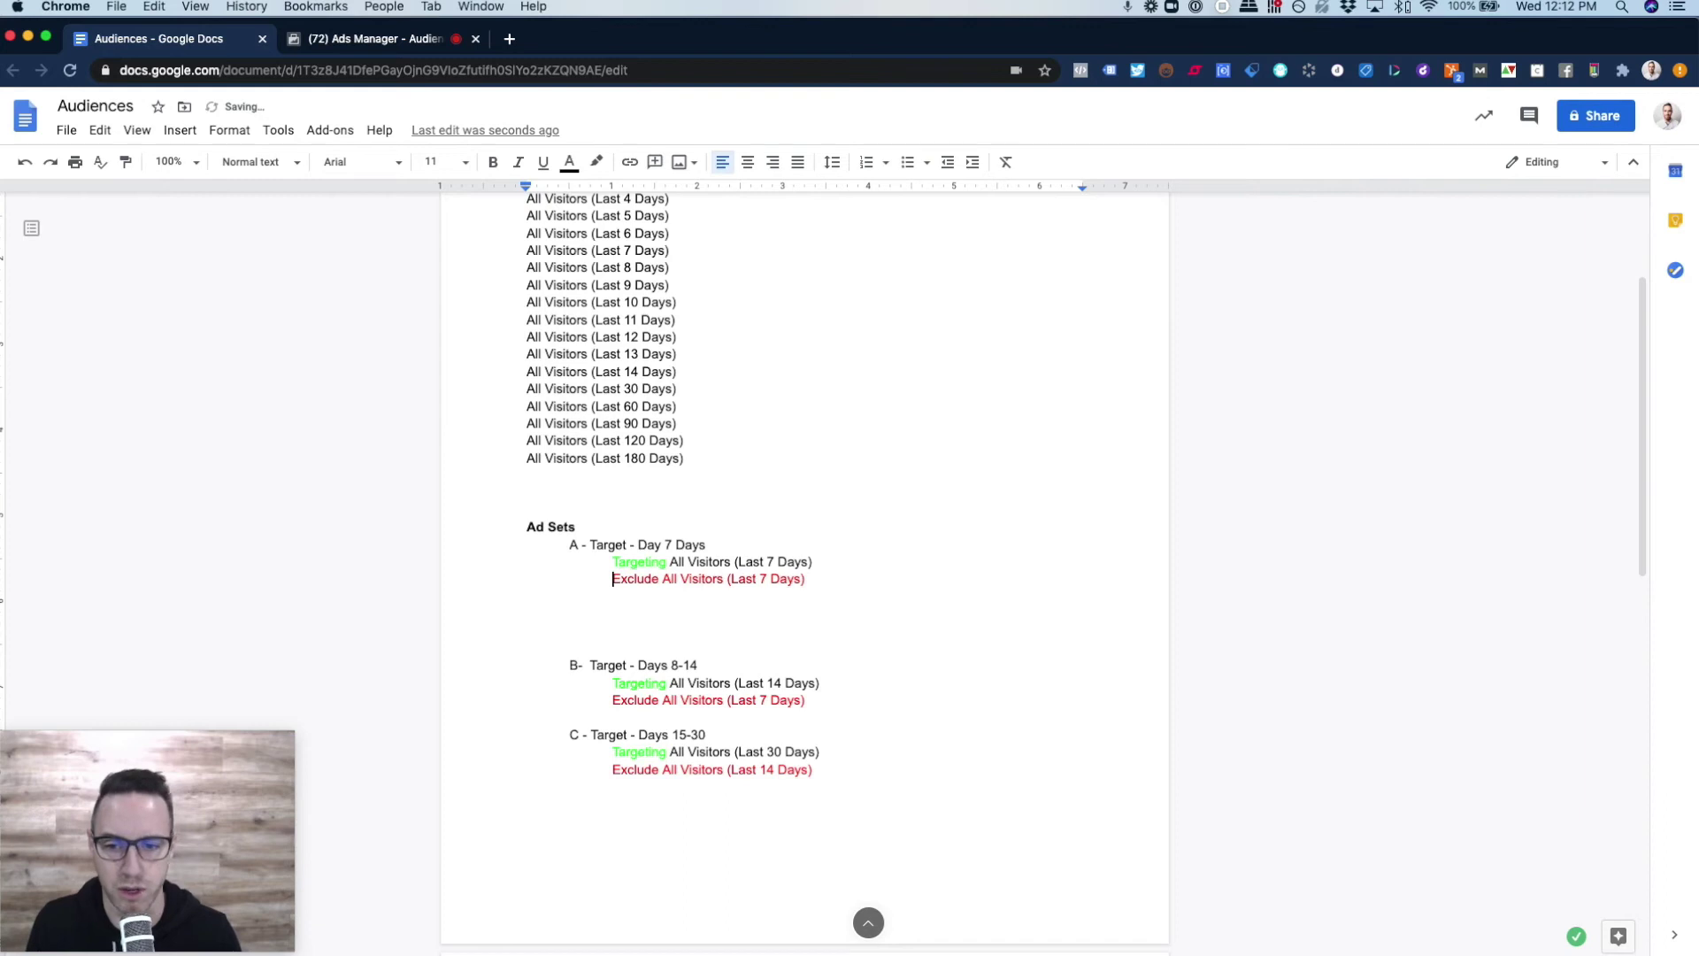
# Step: Replace "All Visitors" with "Contact Us Success" in ad set A's exclusion line
pyautogui.doubleClick(677, 579)
pyautogui.write('Contact Us S')
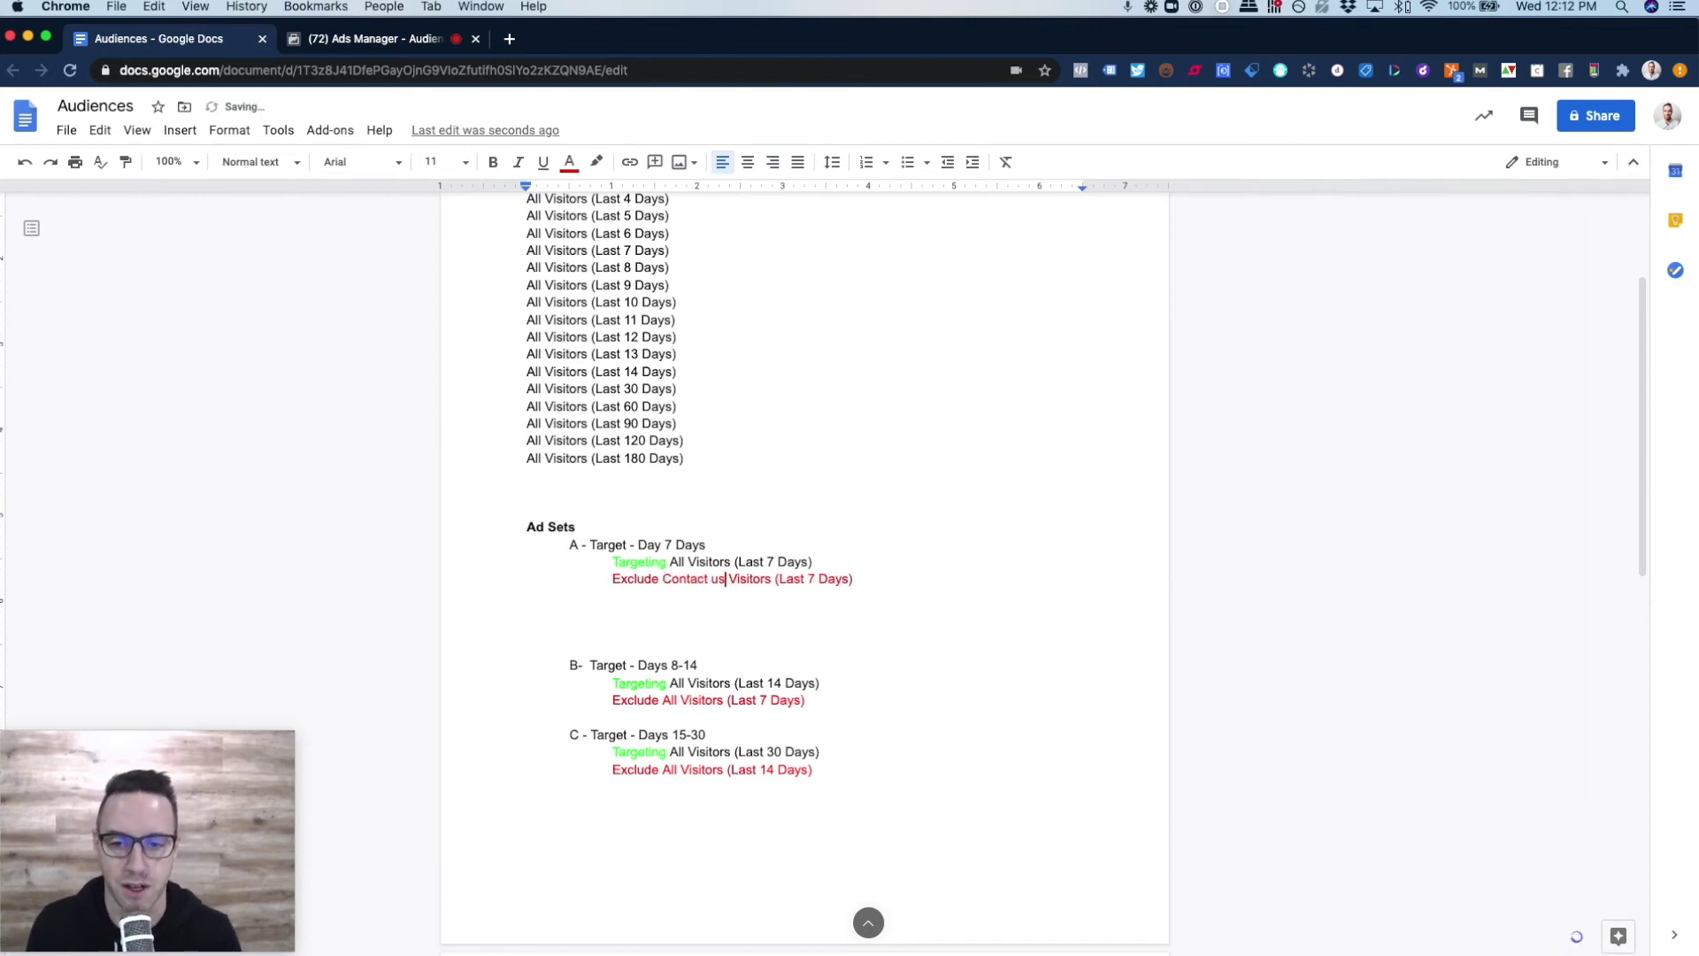
pyautogui.write('uccess')
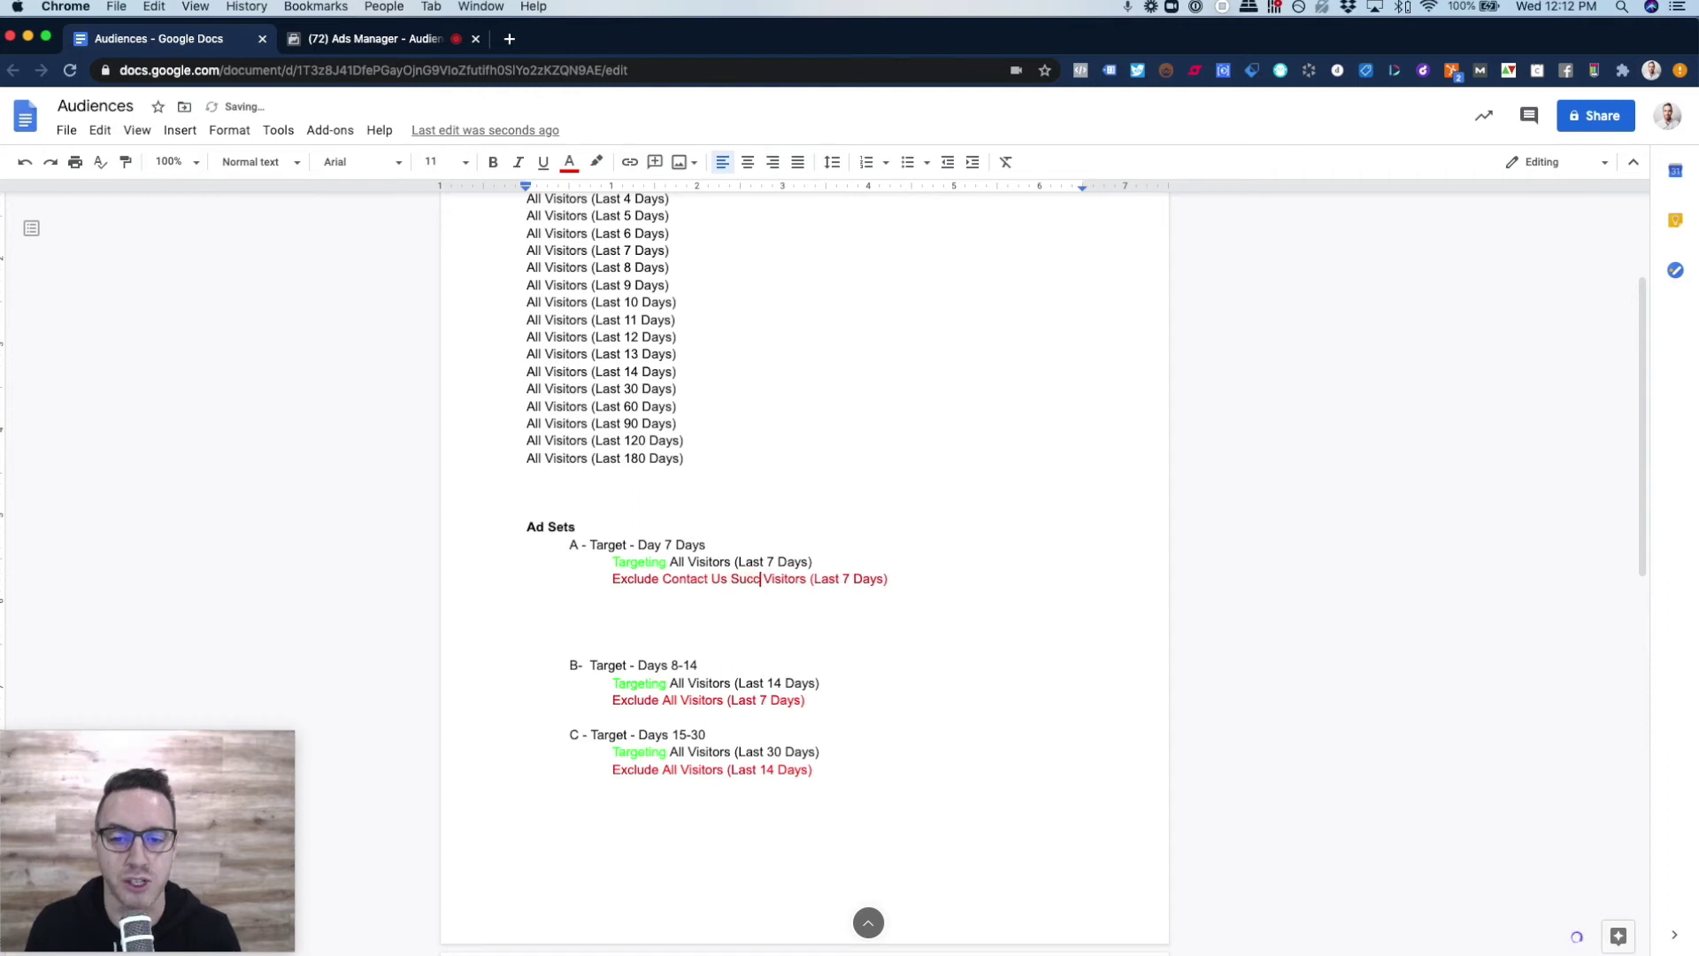
pyautogui.press('Delete')
pyautogui.press('Delete')
pyautogui.press('Delete')
pyautogui.press('Delete')
pyautogui.press('Delete')
pyautogui.press('Delete')
pyautogui.press('Delete')
pyautogui.press('Delete')
pyautogui.press('Delete')
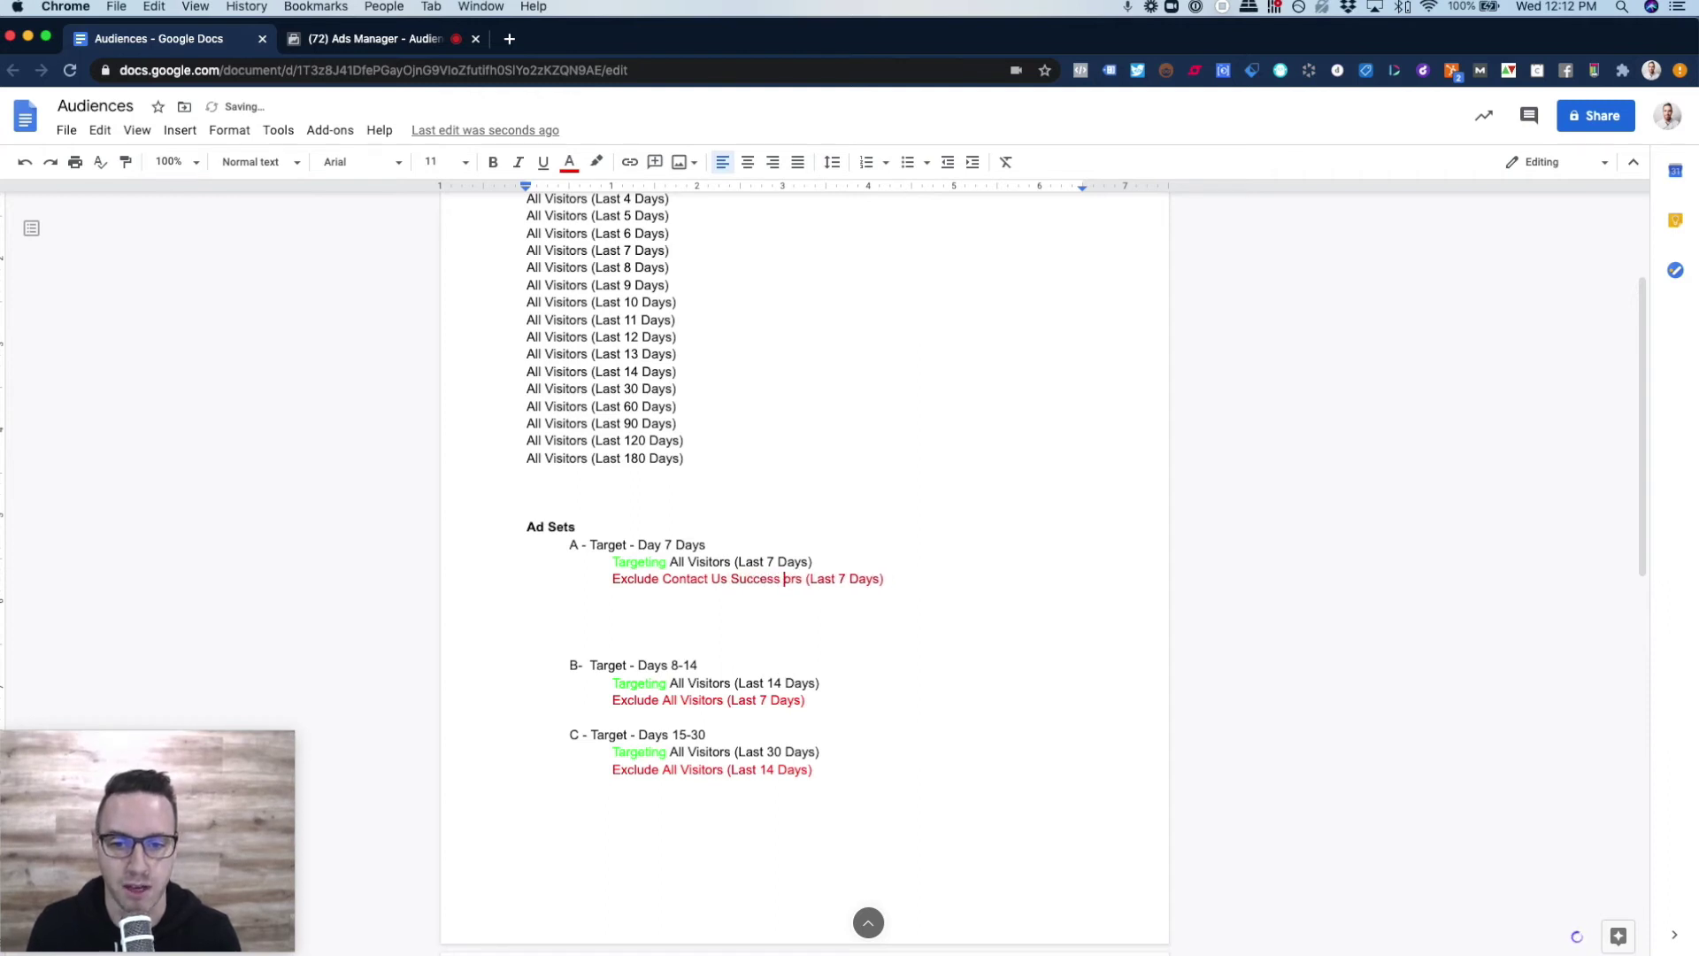
# Step: Set the period in ad set A's exclusion line to the last 180 days
pyautogui.click(817, 579)
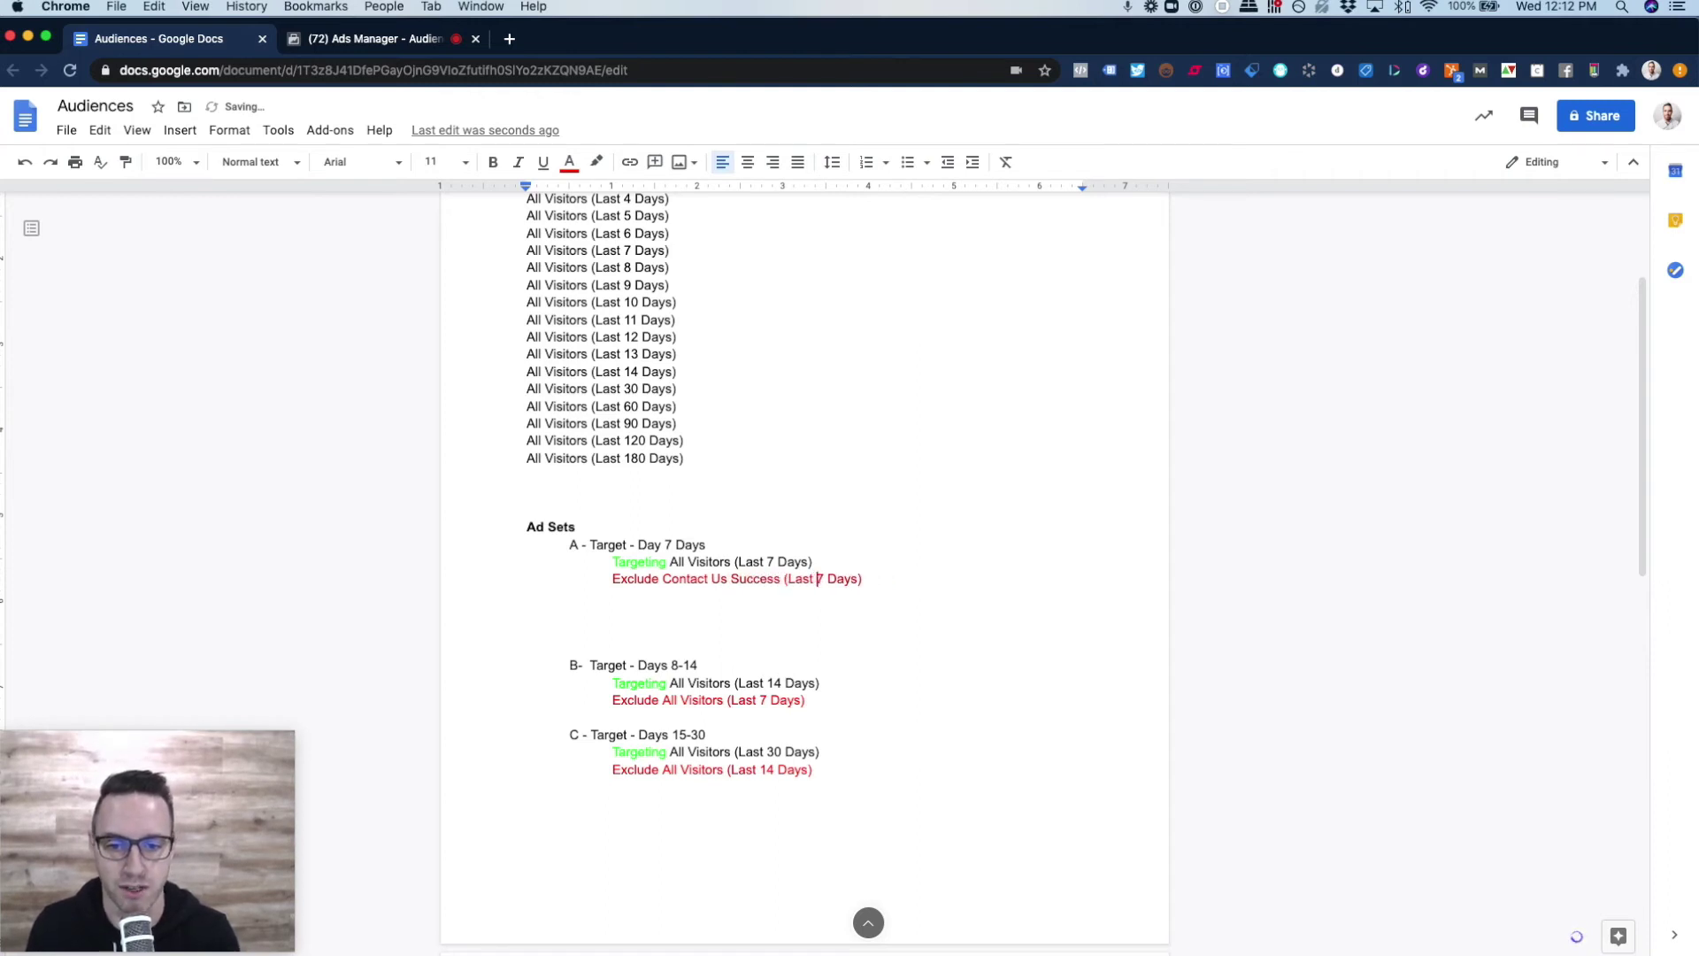
pyautogui.press('BackSpace')
pyautogui.write('180')
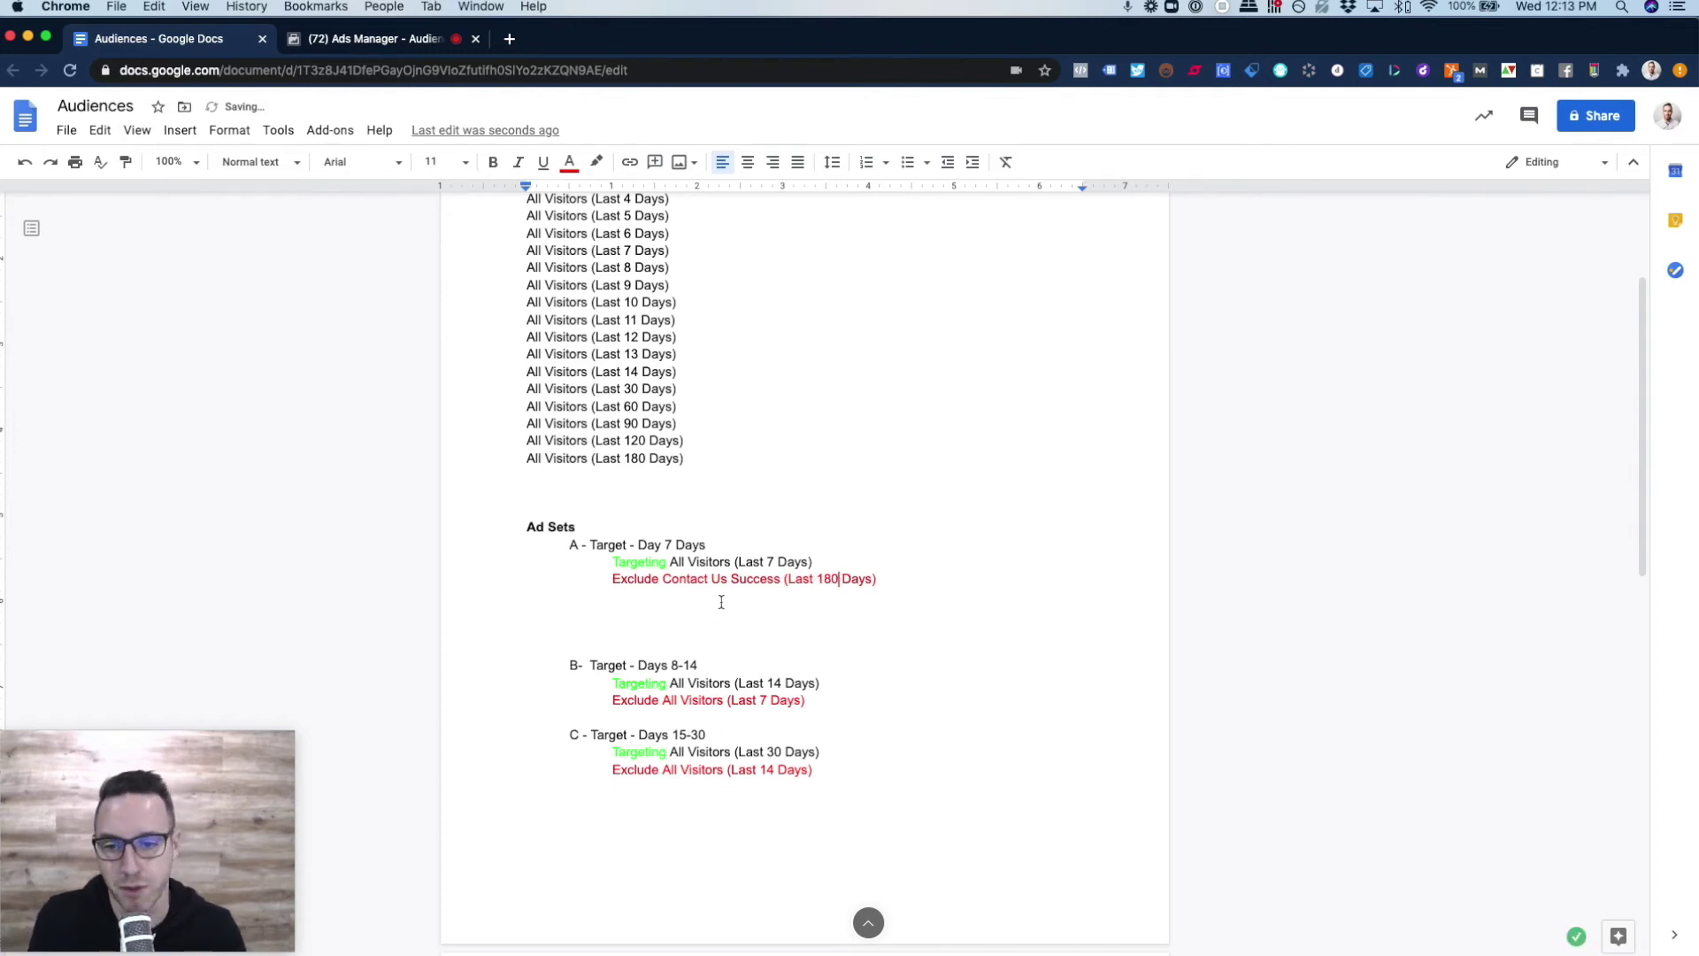
# Step: Color ad set A's "Exclude Contact Us Success (Last 180 Days)" line purple
pyautogui.tripleClick(720, 579)
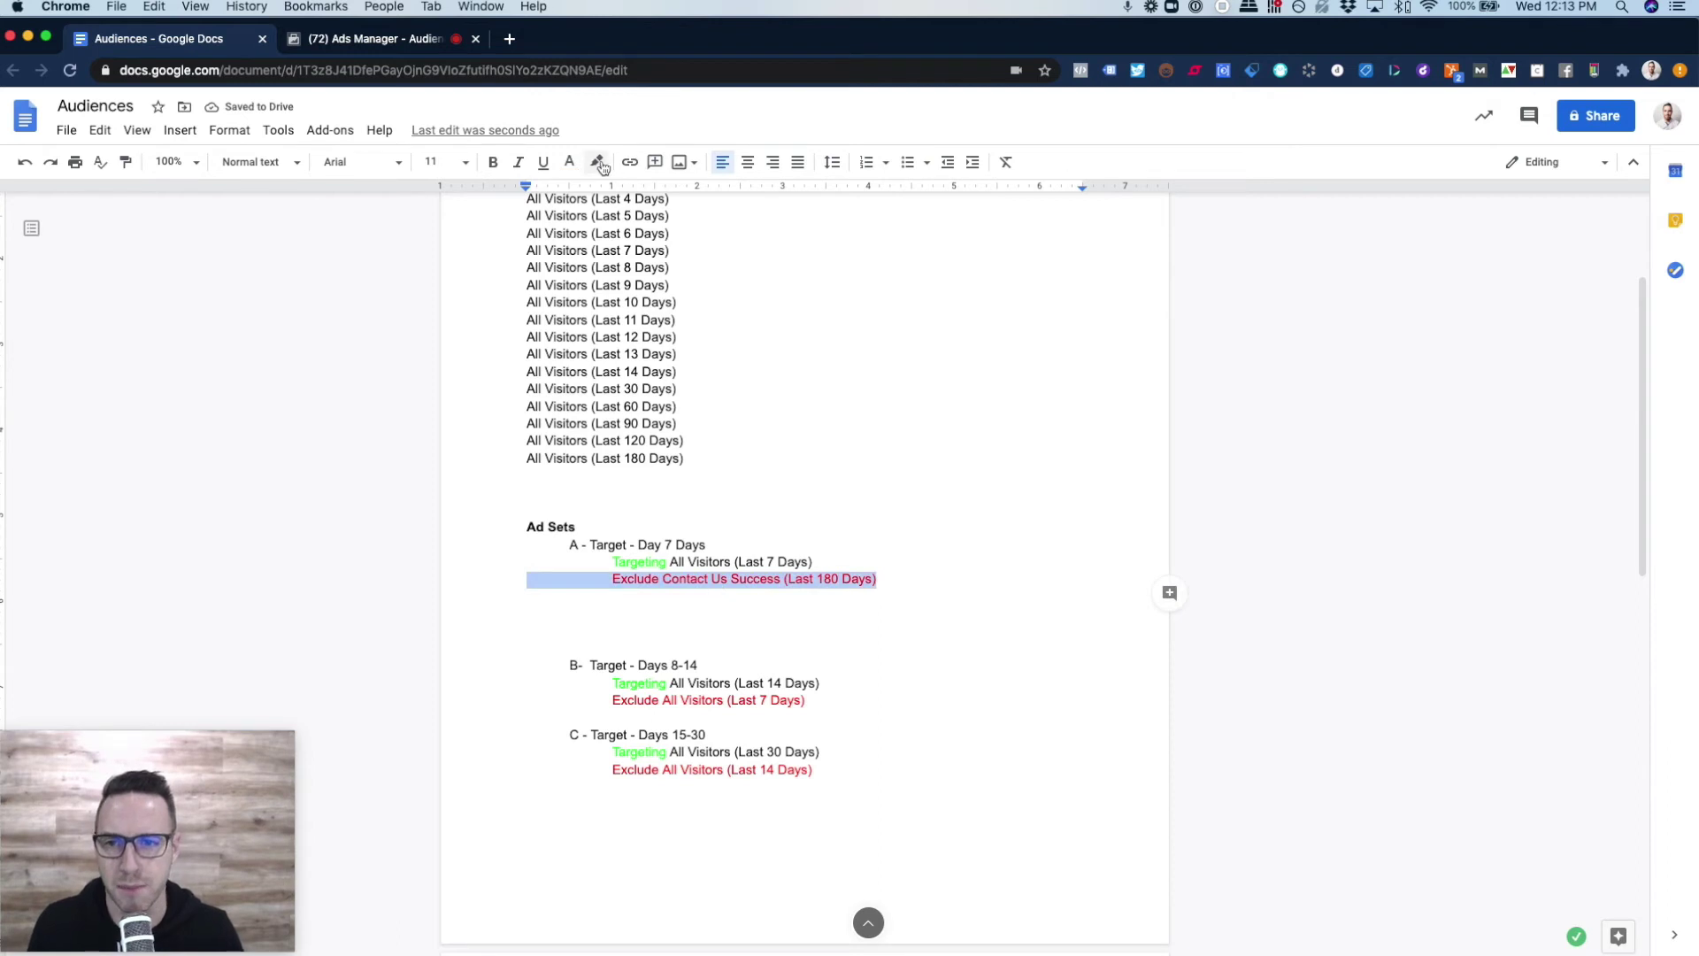
pyautogui.click(569, 162)
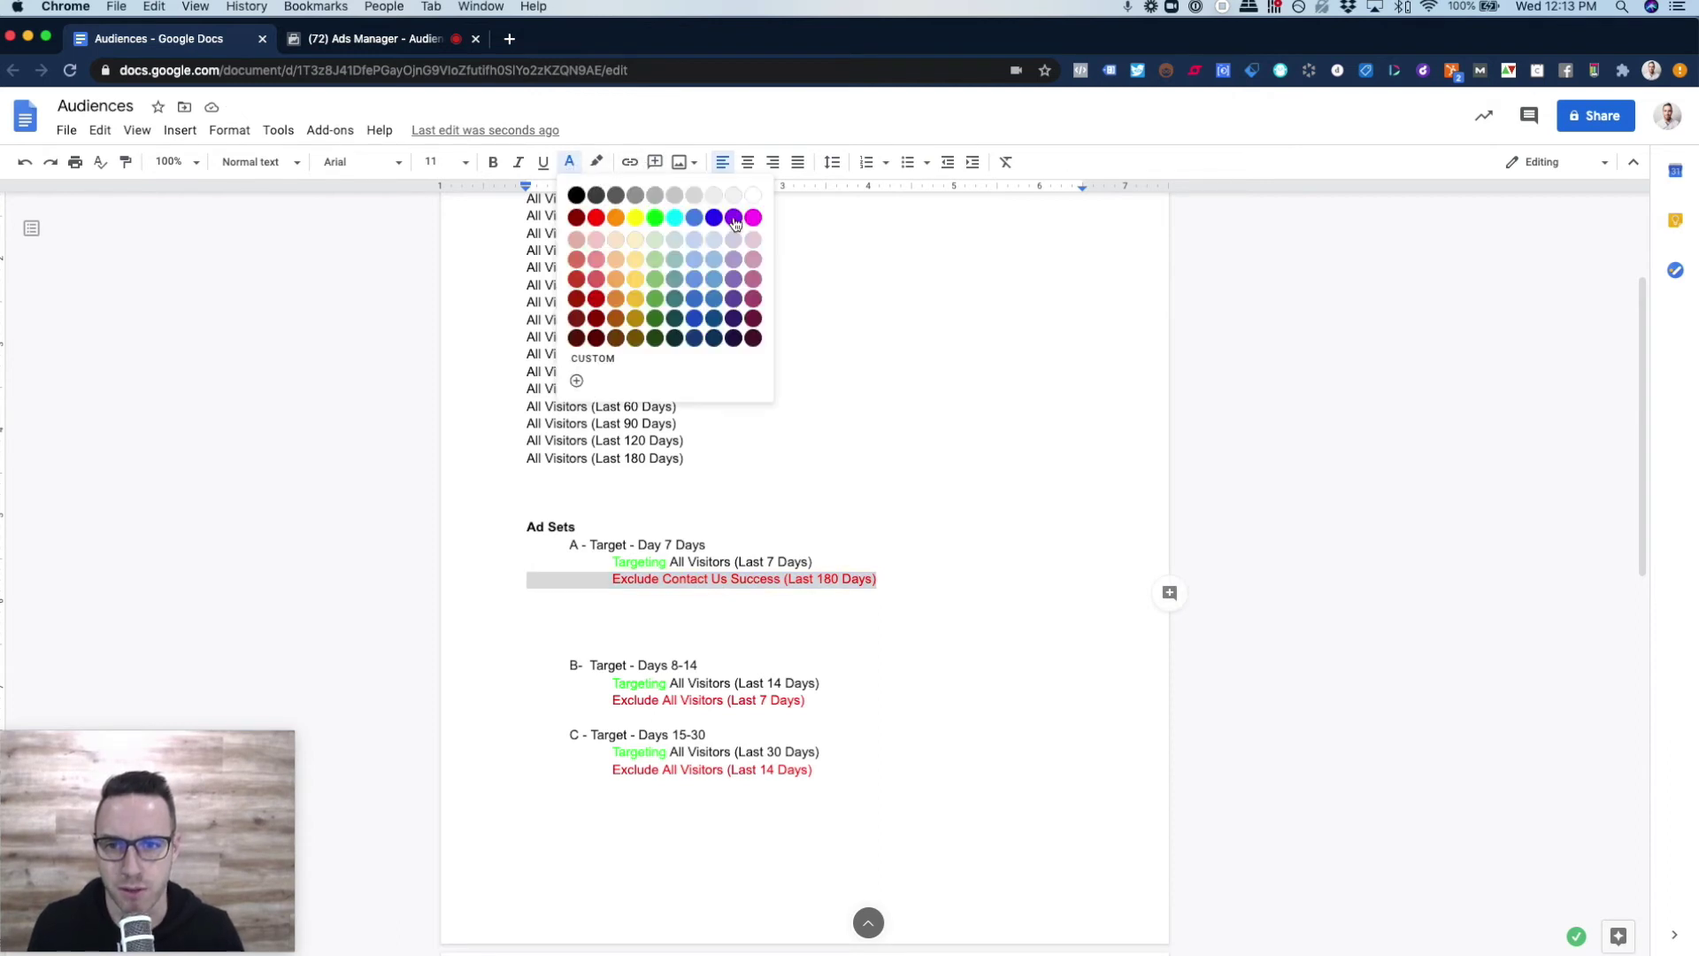
pyautogui.click(733, 218)
# Step: Copy the purple Contact Us Success exclusion to a new line under ad set B's existing exclusion, aligned with it
pyautogui.click(719, 582)
pyautogui.tripleClick(721, 580)
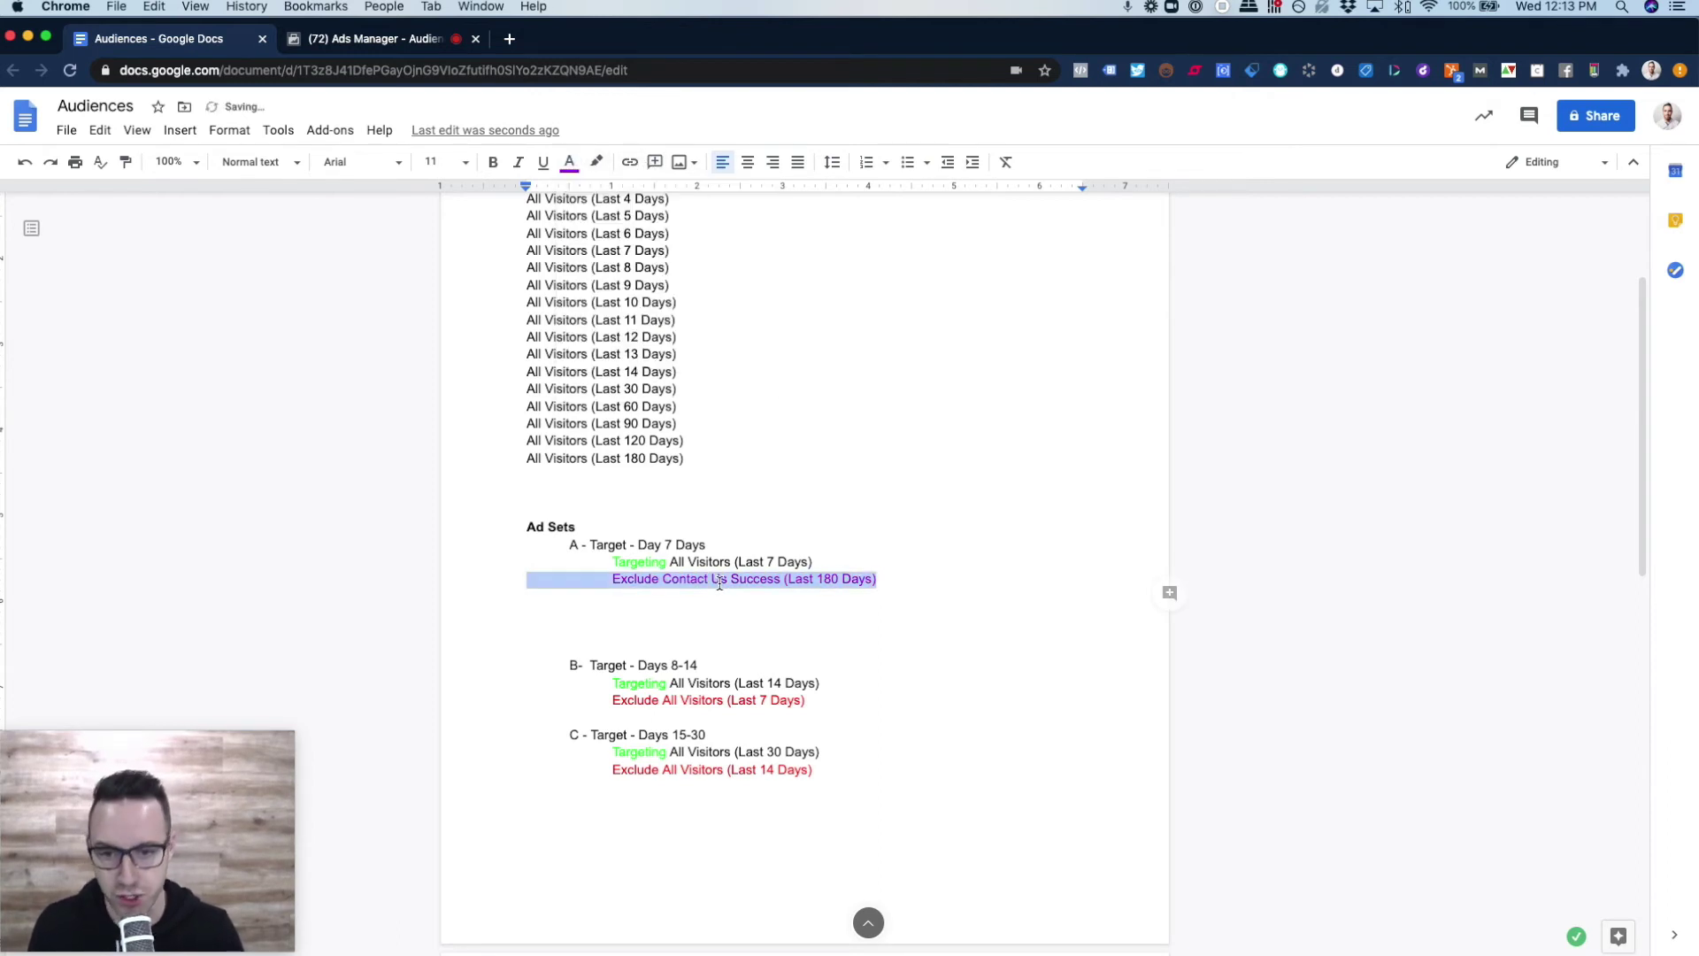
pyautogui.click(833, 701)
pyautogui.doubleClick(833, 703)
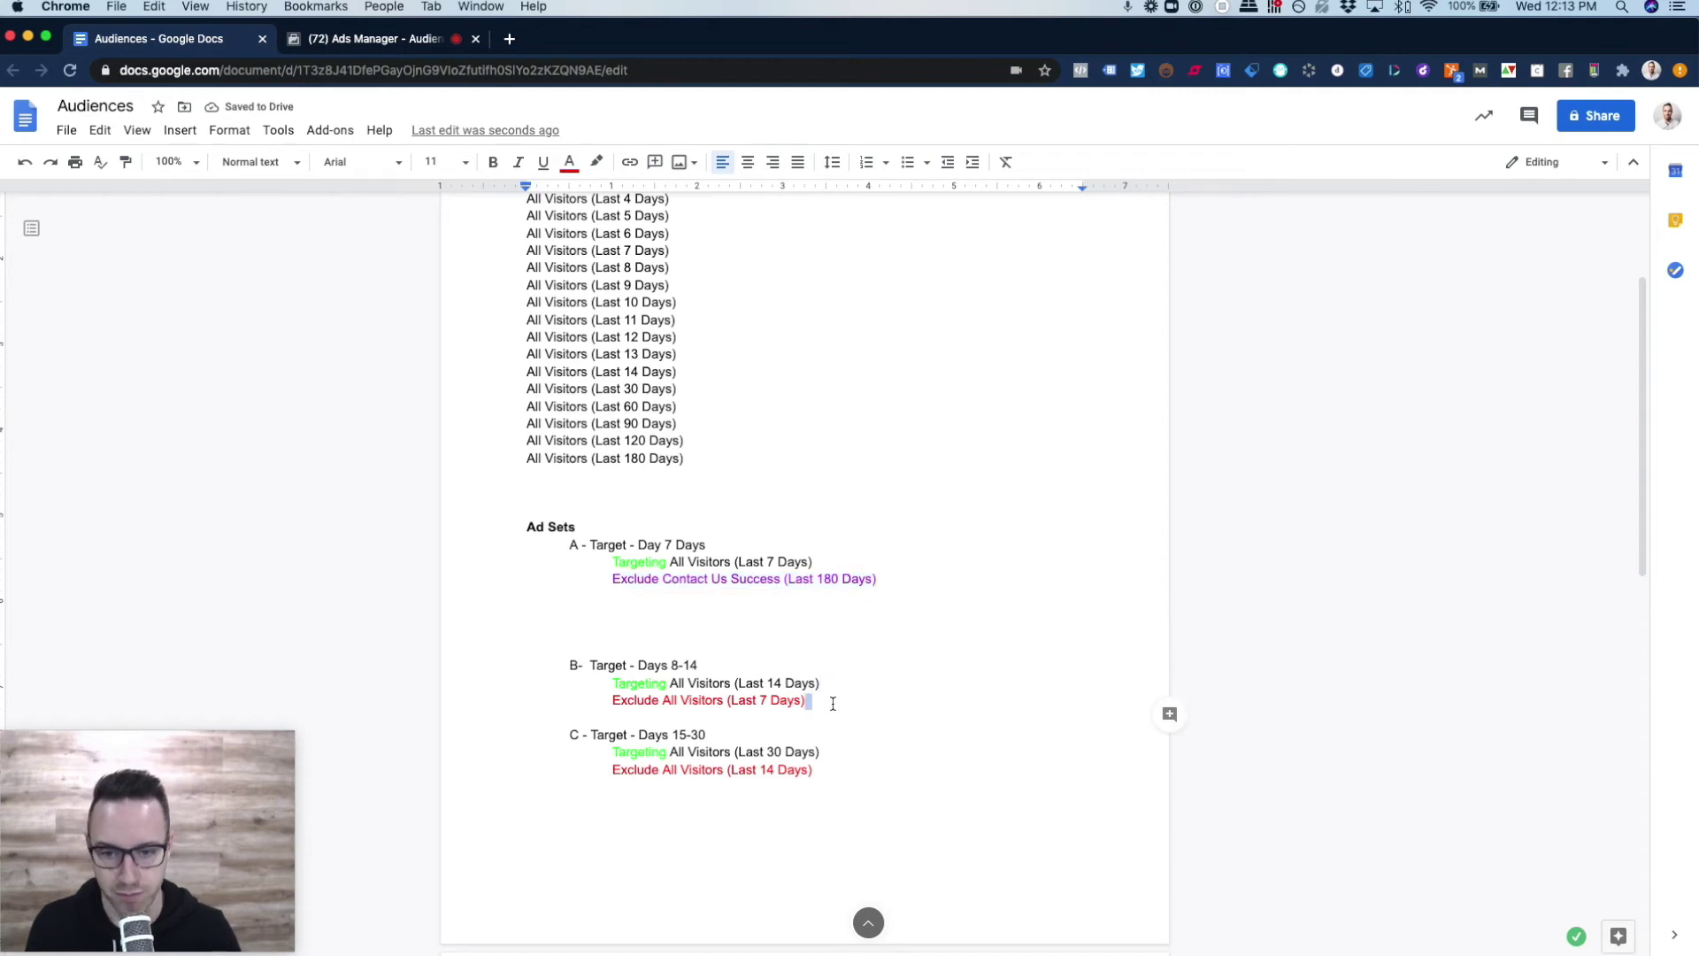
pyautogui.press('Return')
pyautogui.press('Tab')
pyautogui.press('Tab')
pyautogui.press('super+v')
pyautogui.press('super+Left')
pyautogui.press('BackSpace')
pyautogui.press('BackSpace')
# Step: Add the same purple Contact Us Success exclusion on a new line at the end of ad set C
pyautogui.click(850, 788)
pyautogui.press('Return')
pyautogui.press('Tab')
pyautogui.press('Tab')
pyautogui.press('super+v')
# Step: Remove the extra blank lines between ad sets A and B
pyautogui.click(546, 619)
pyautogui.press('Delete')
pyautogui.press('Delete')
pyautogui.press('Delete')
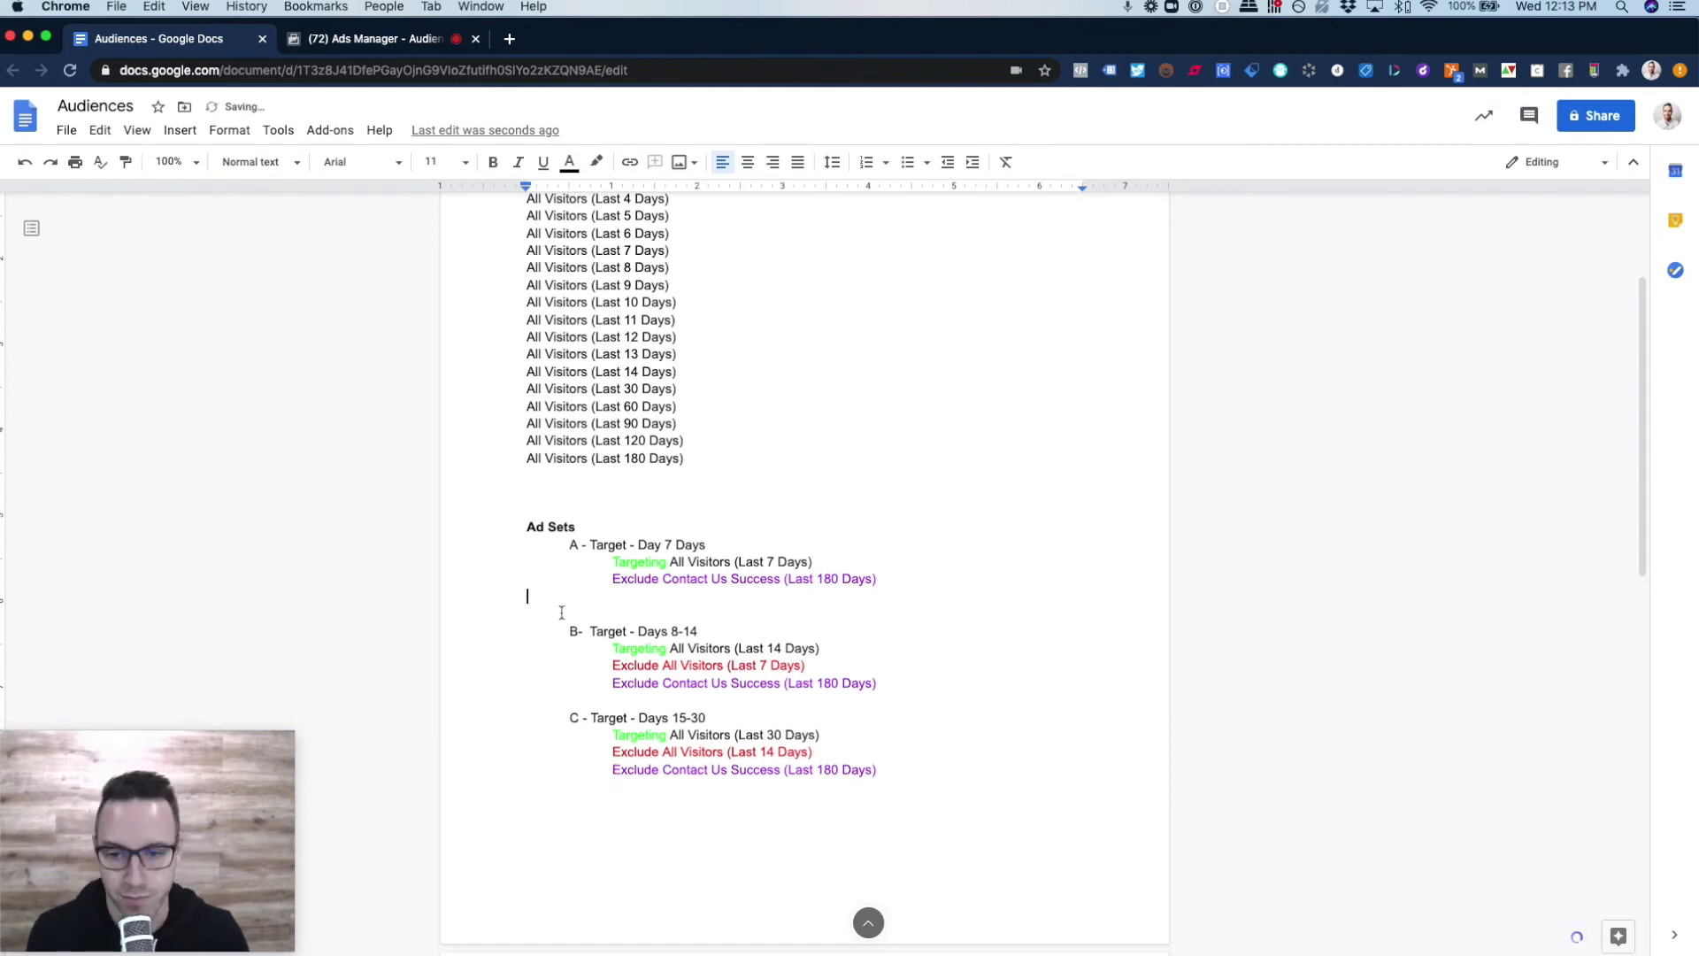
# Step: Review ad set A's target and Contact Us Success exclusion, and ad set B's targeting and exclusions
pyautogui.moveTo(569, 546); pyautogui.dragTo(717, 552)
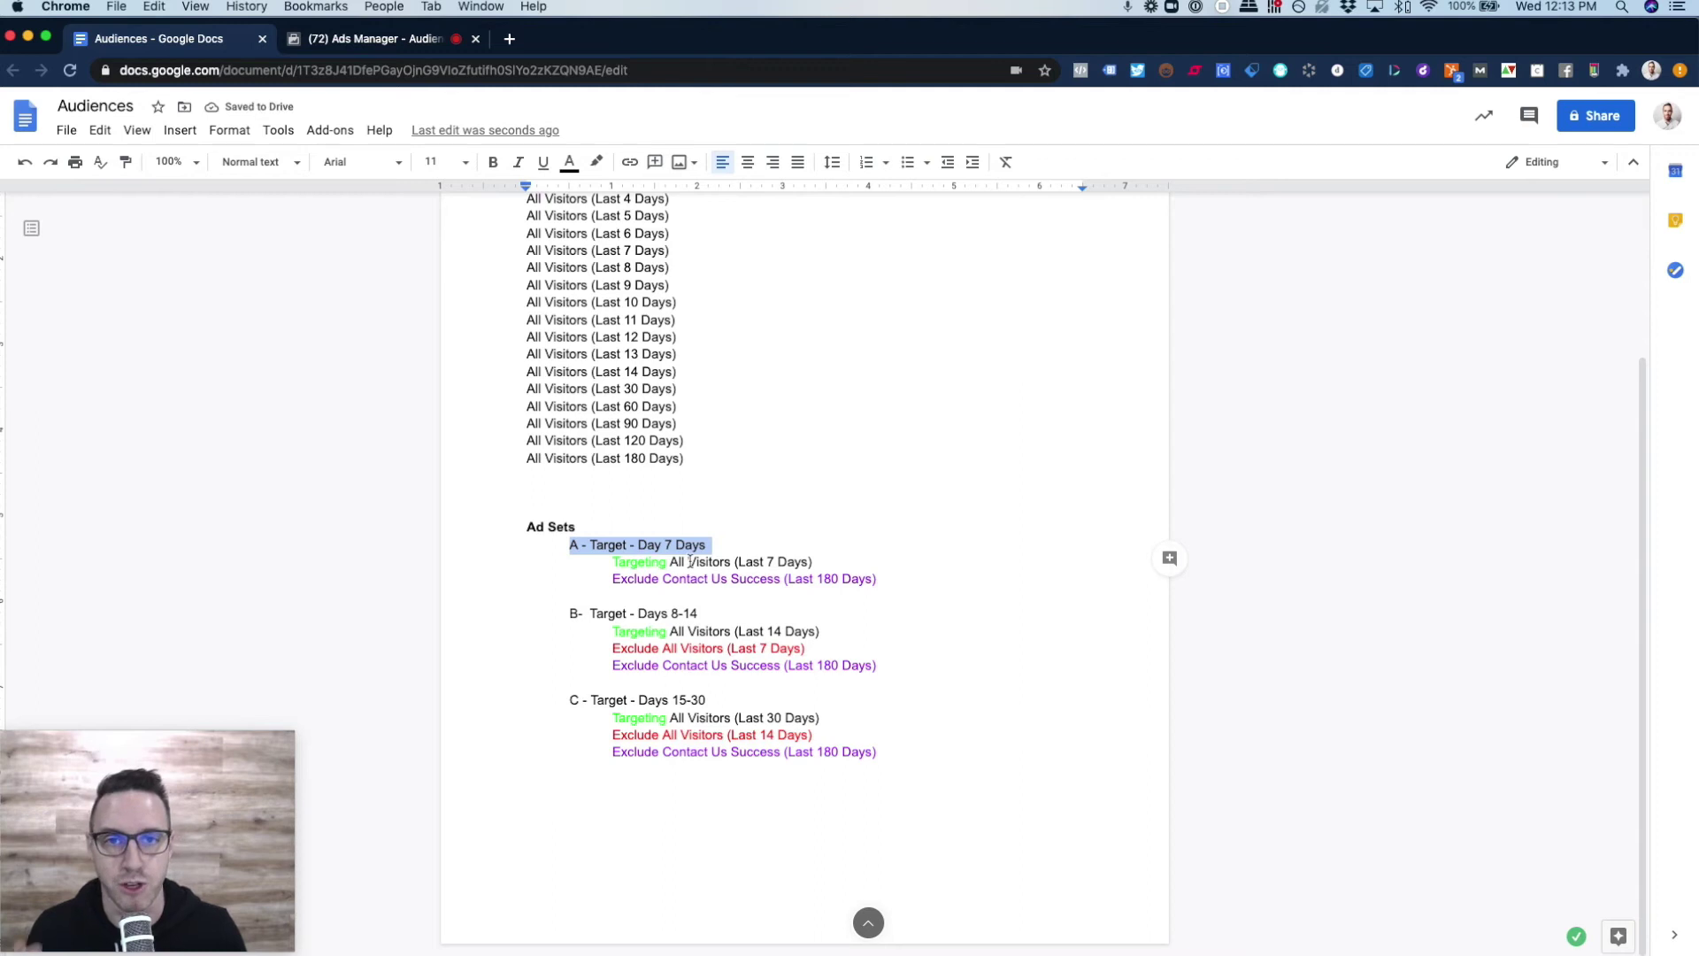
pyautogui.tripleClick(689, 578)
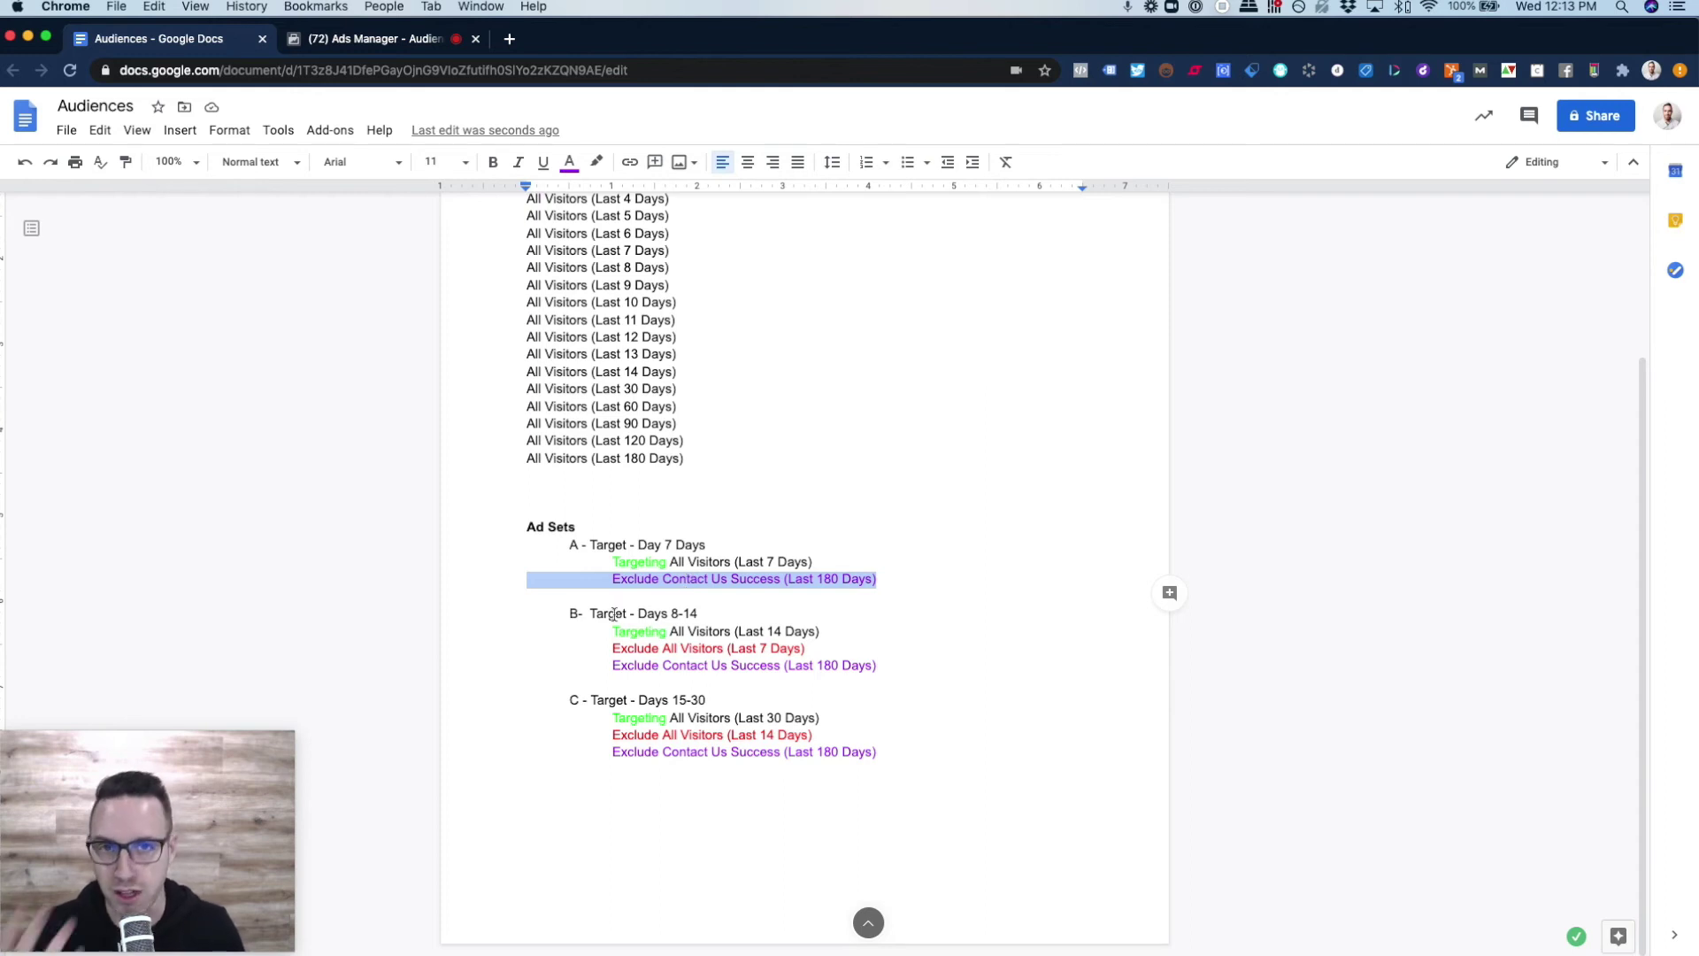
pyautogui.moveTo(589, 613); pyautogui.dragTo(894, 675)
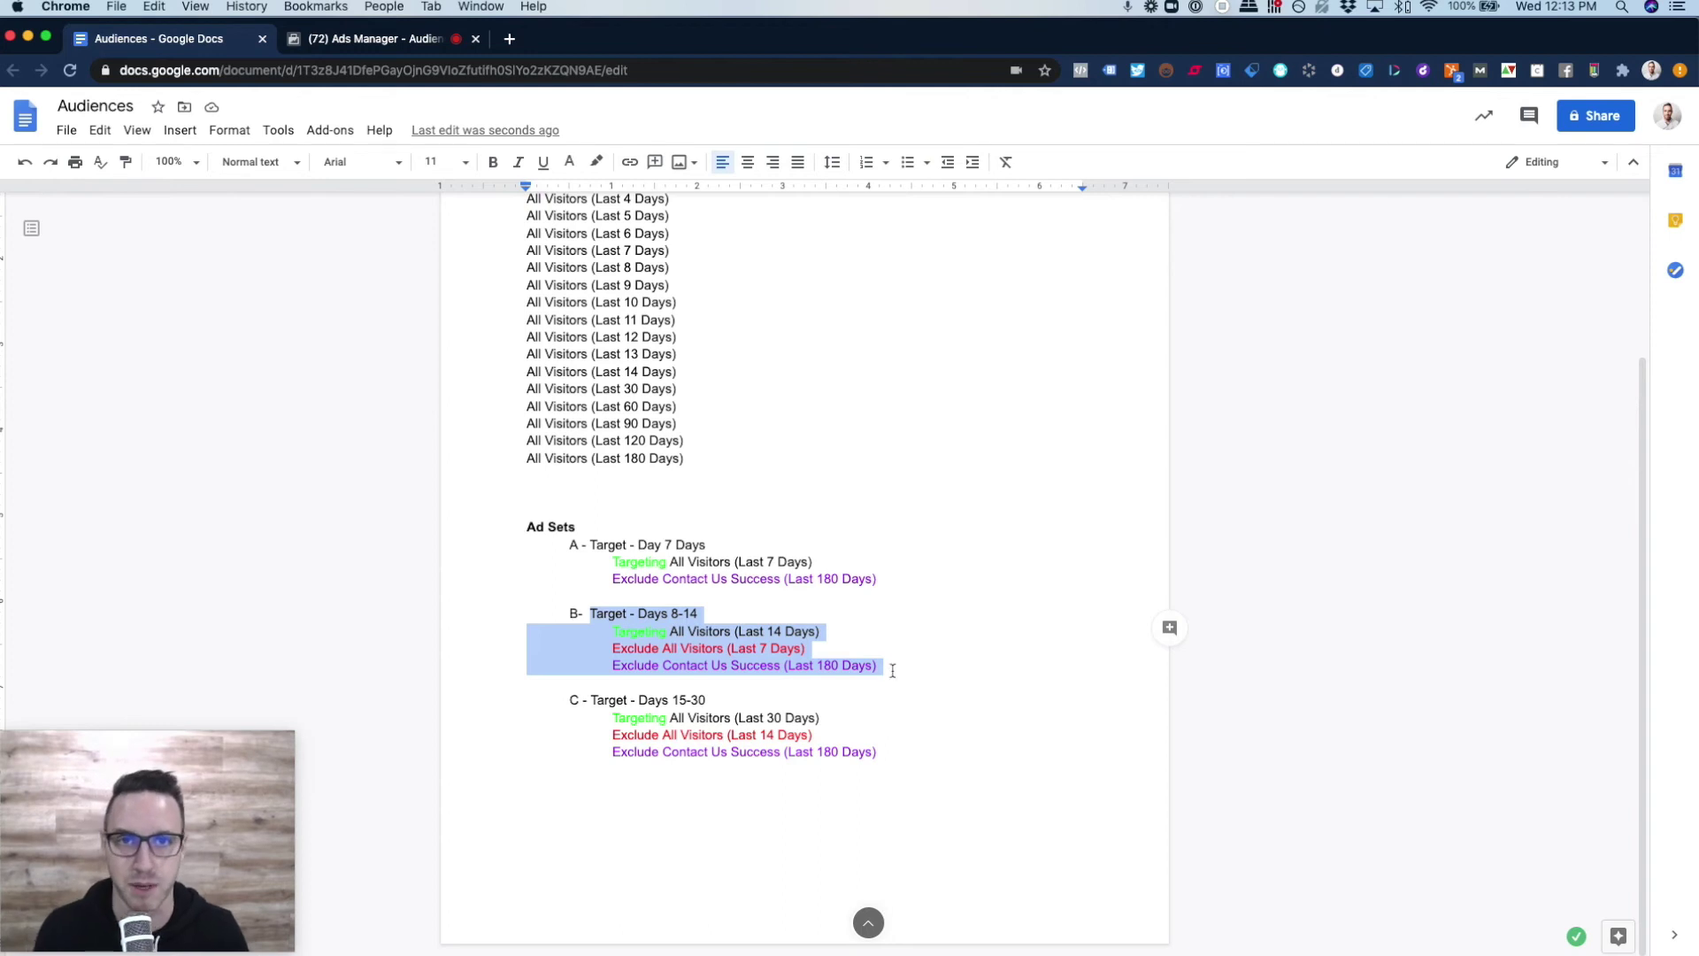
# Step: Compare ad set B's days 8-14 target and All Visitors exclusion with the 14-day and 7-day entries in the audience list
pyautogui.click(896, 649)
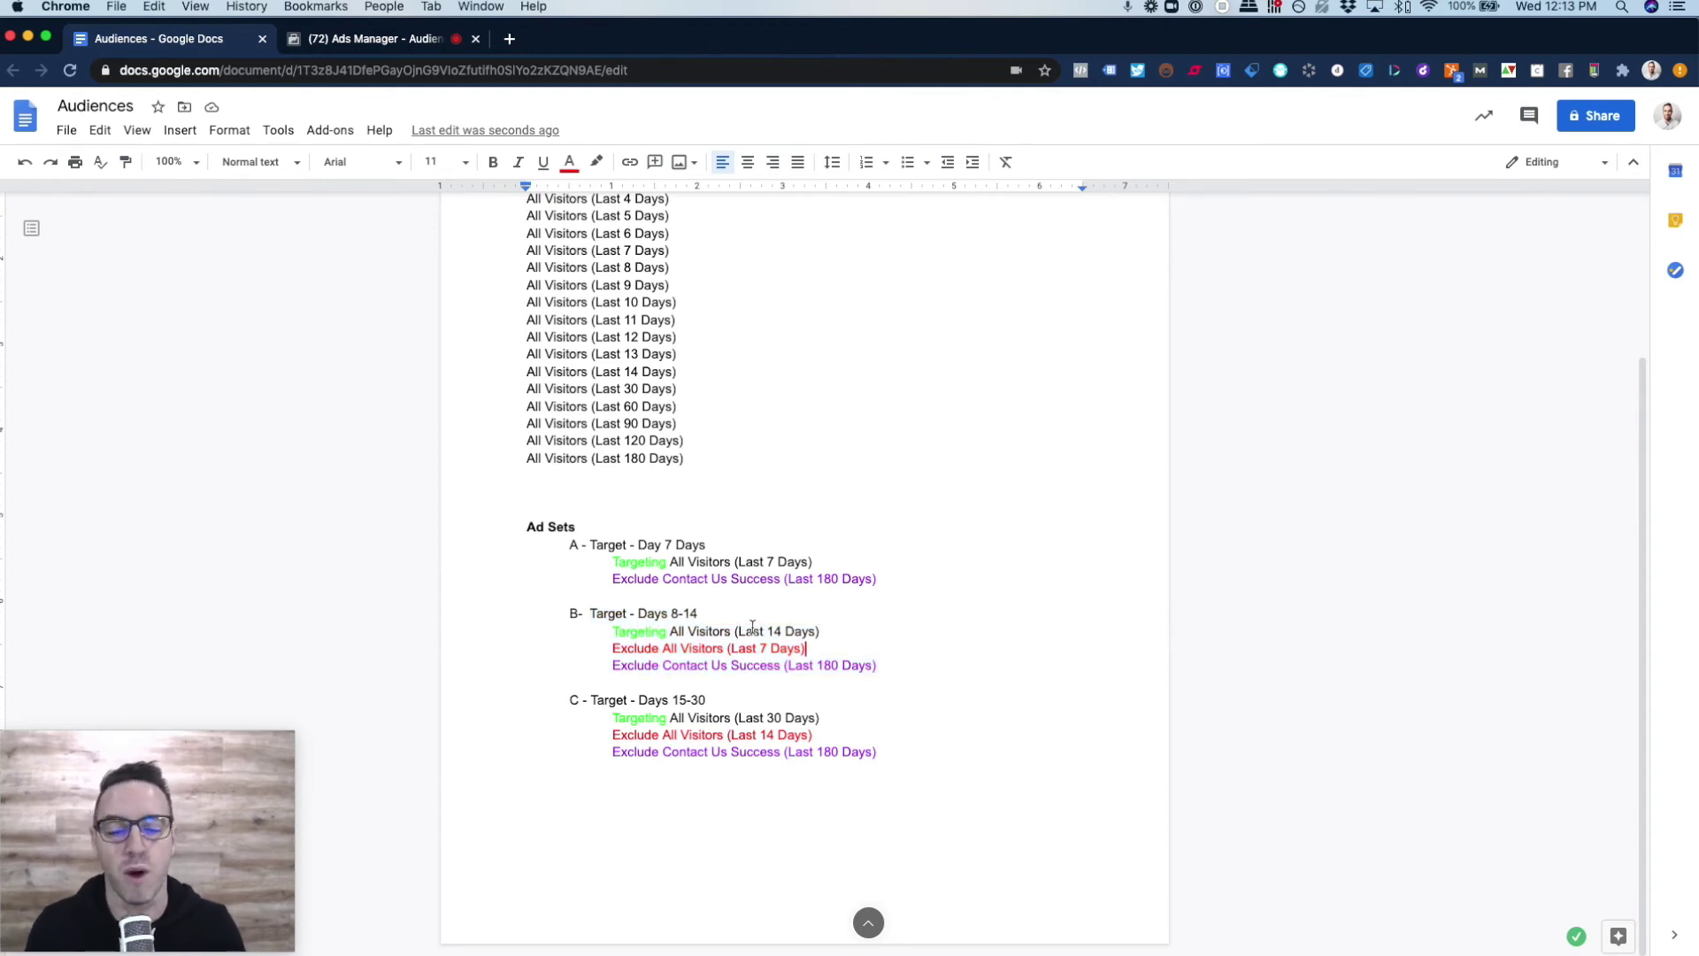
pyautogui.moveTo(635, 613); pyautogui.dragTo(698, 612)
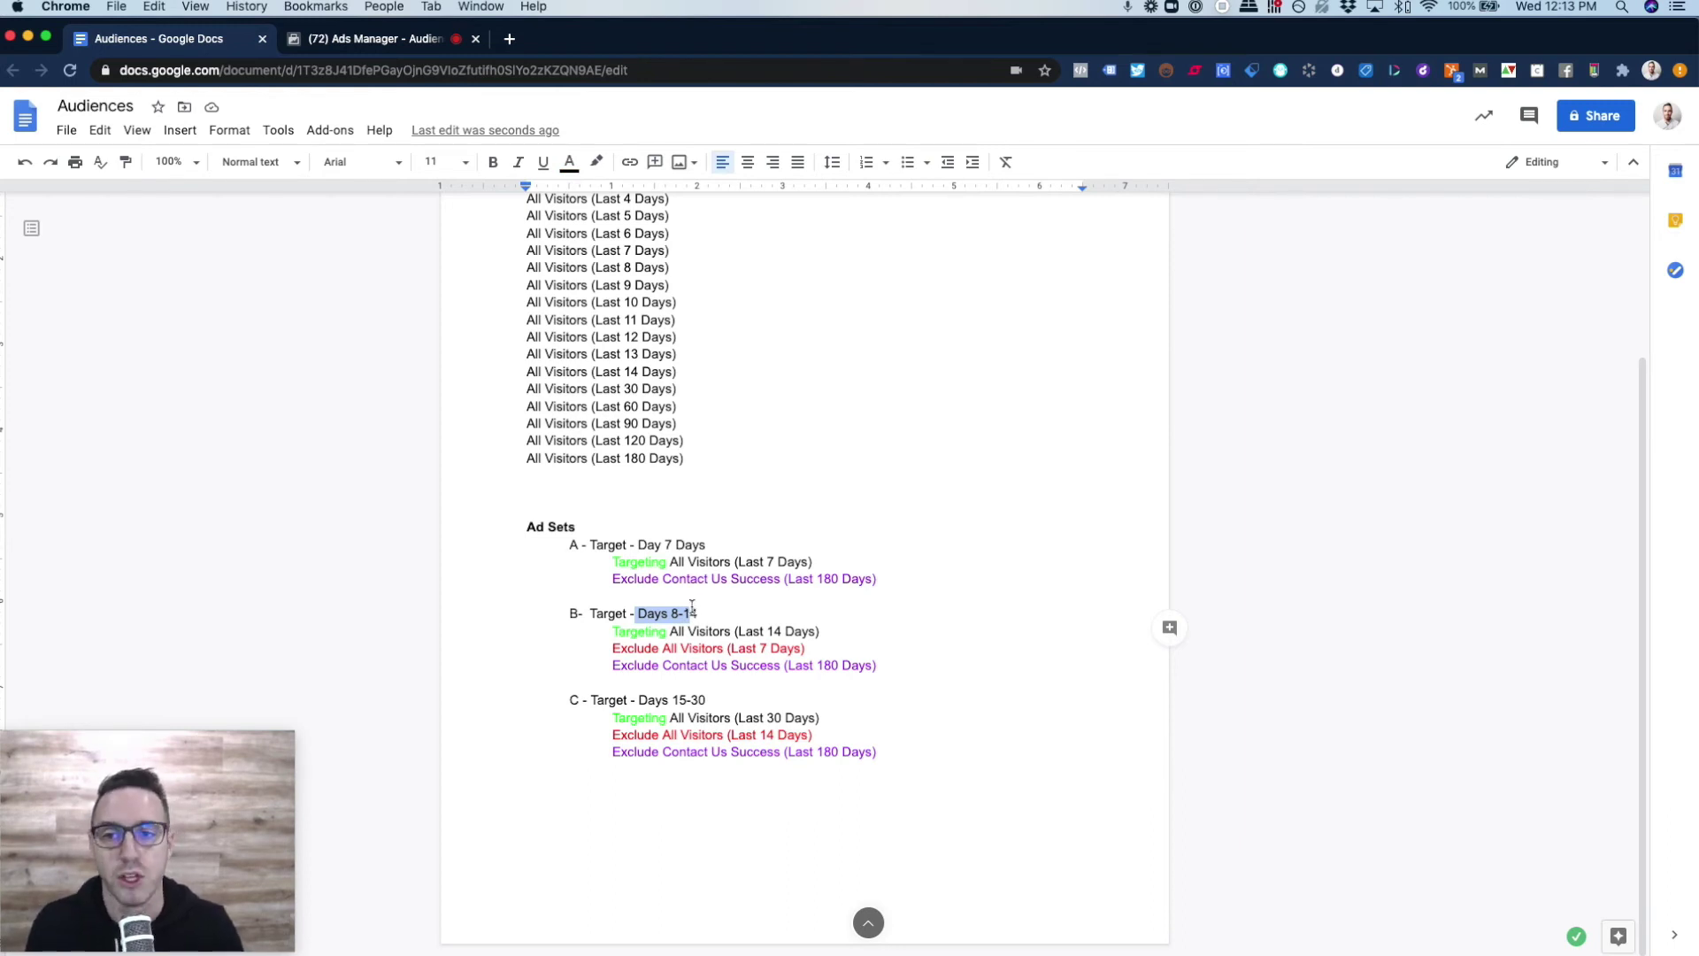
pyautogui.tripleClick(571, 371)
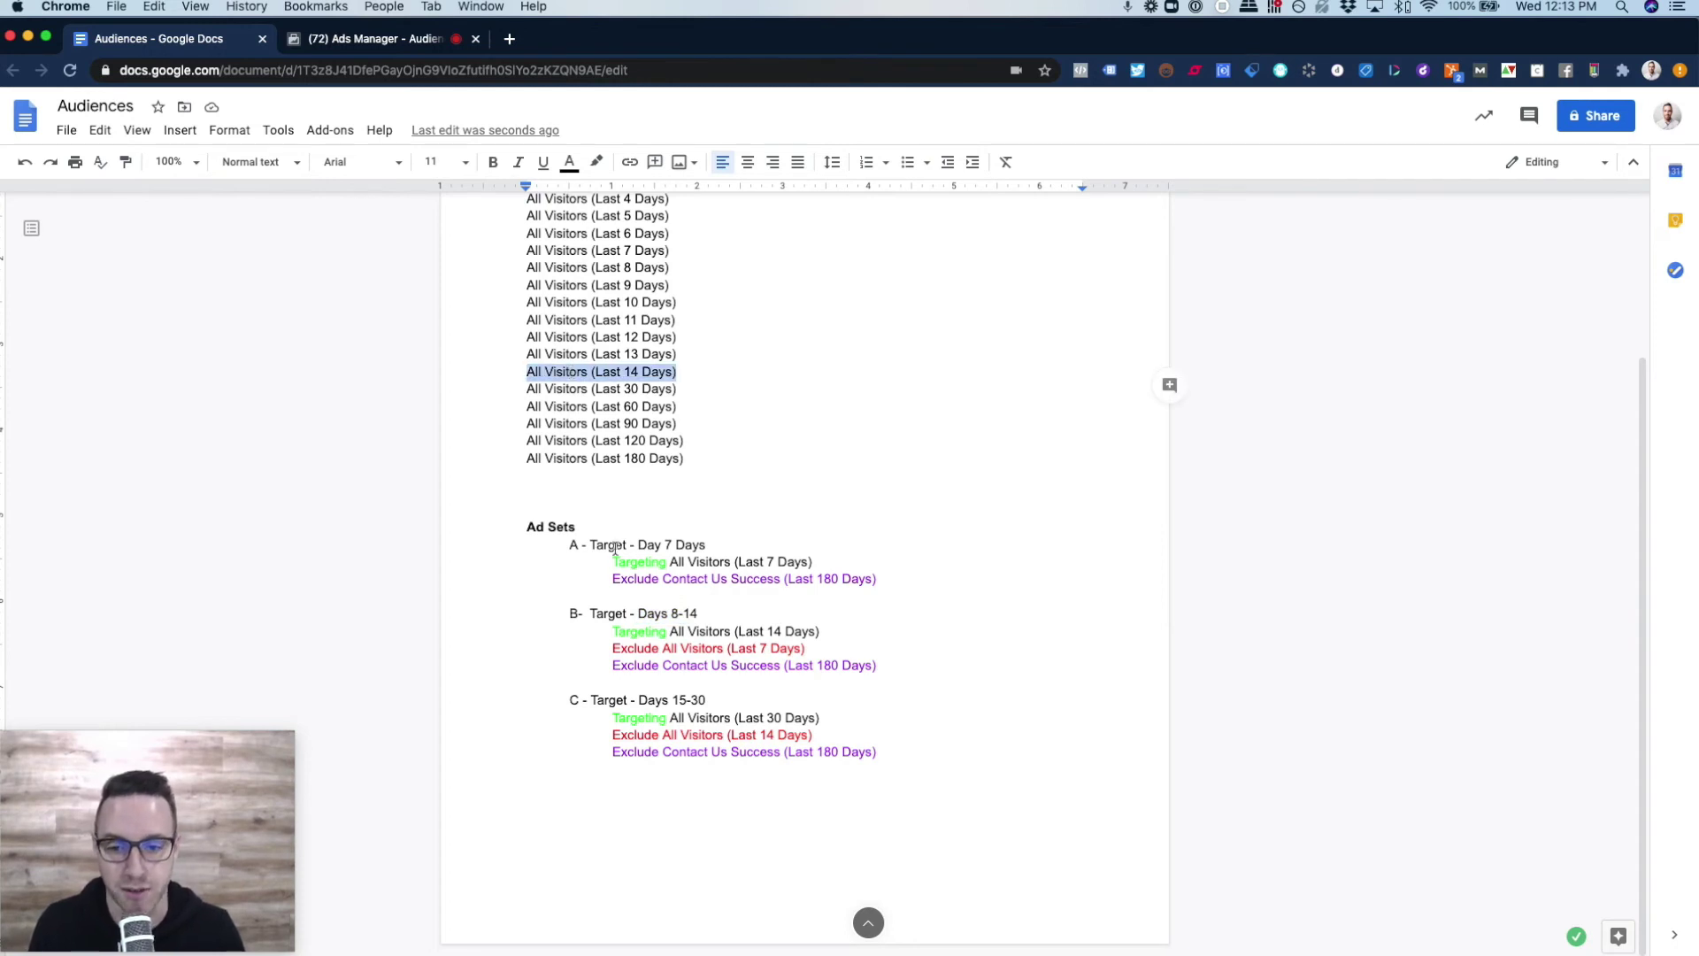
pyautogui.moveTo(619, 631); pyautogui.dragTo(840, 626)
pyautogui.click(744, 630)
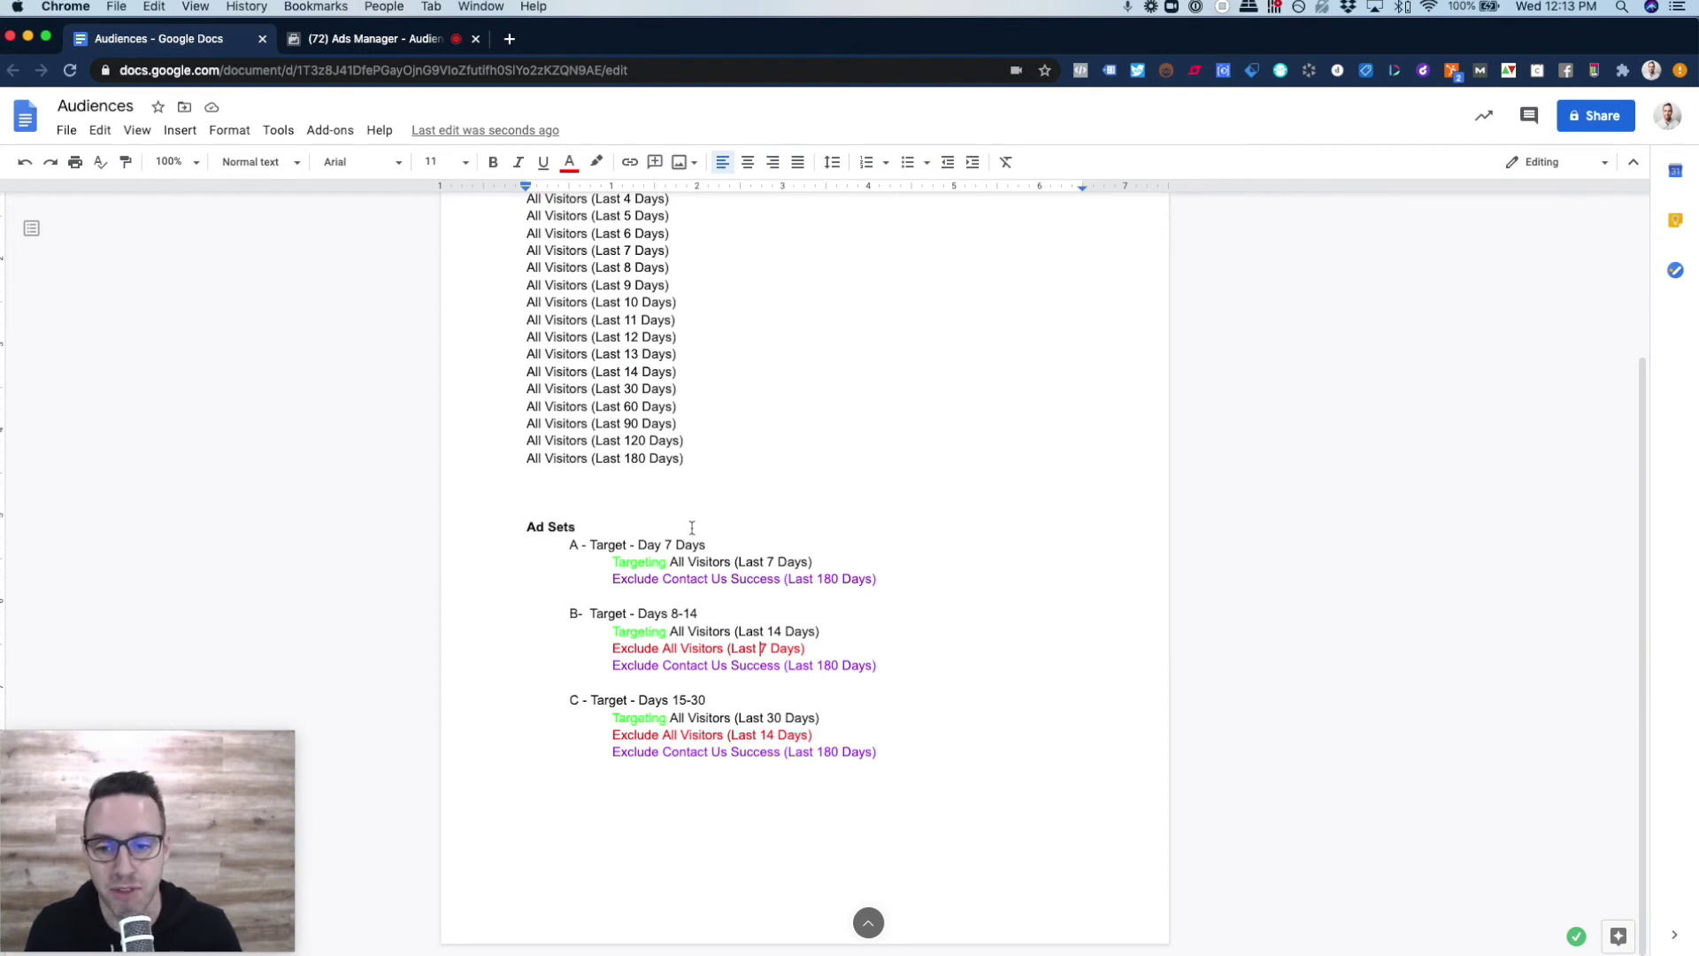
pyautogui.tripleClick(597, 251)
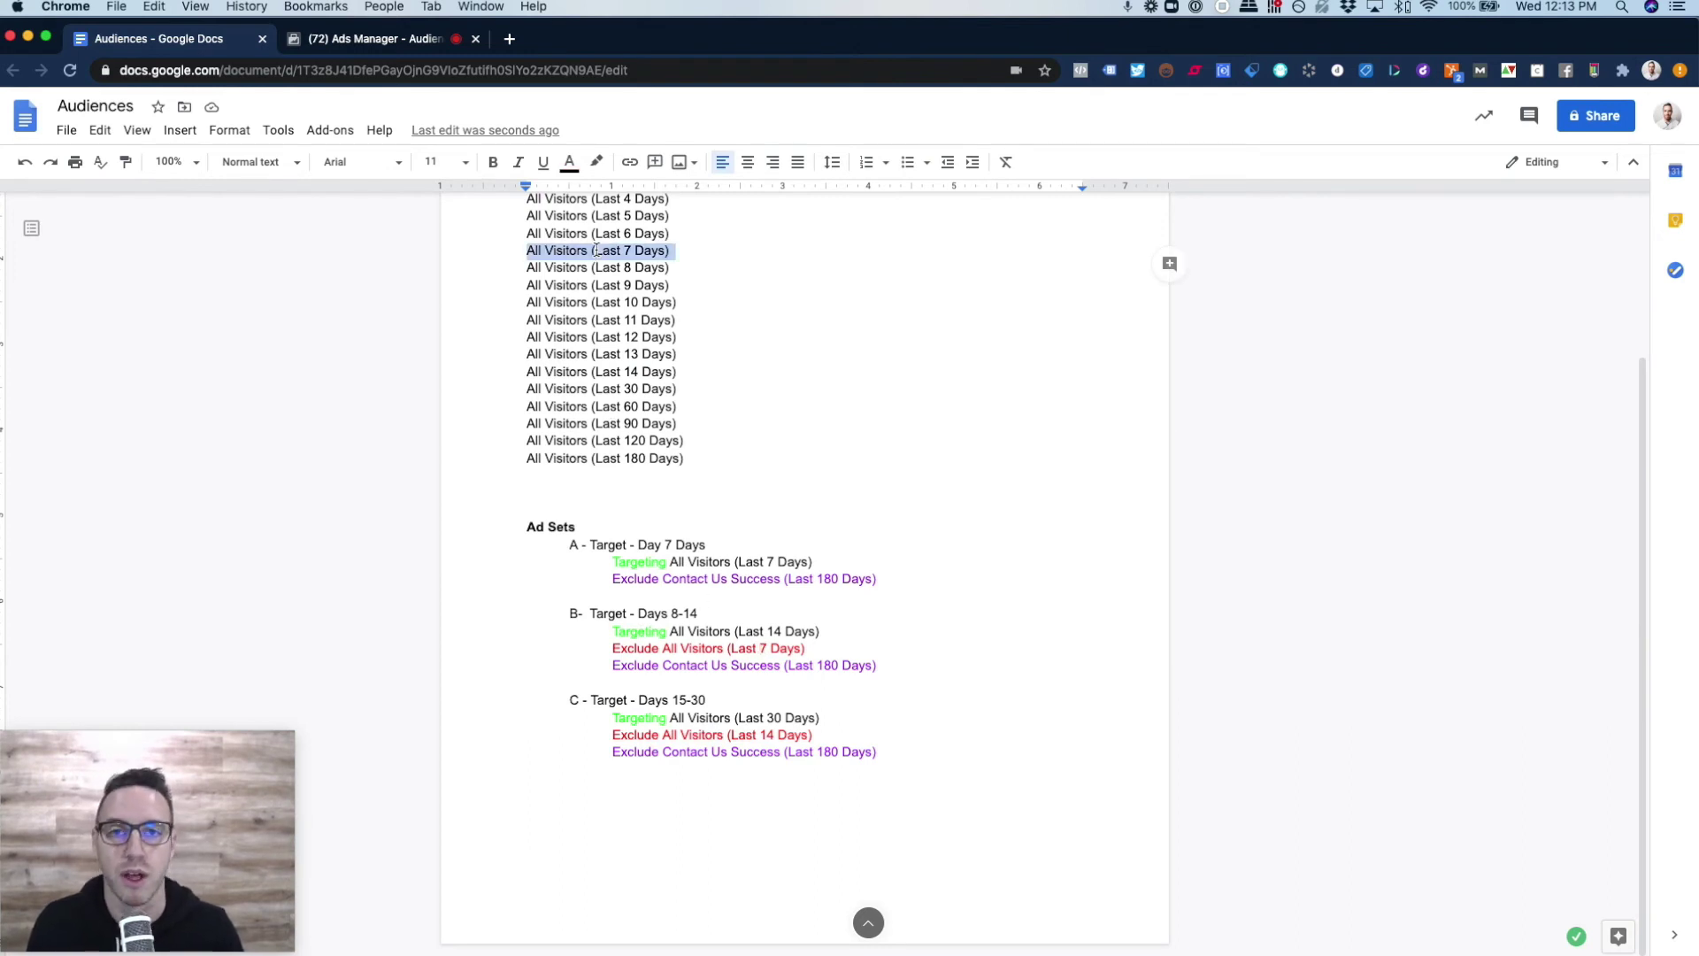
# Step: Examine the visitor audiences for days 1-7 and 8-14 in the list, and check the audiences in Ads Manager before returning to the document
pyautogui.scroll(3, 597, 250)
pyautogui.moveTo(527, 265); pyautogui.dragTo(702, 369)
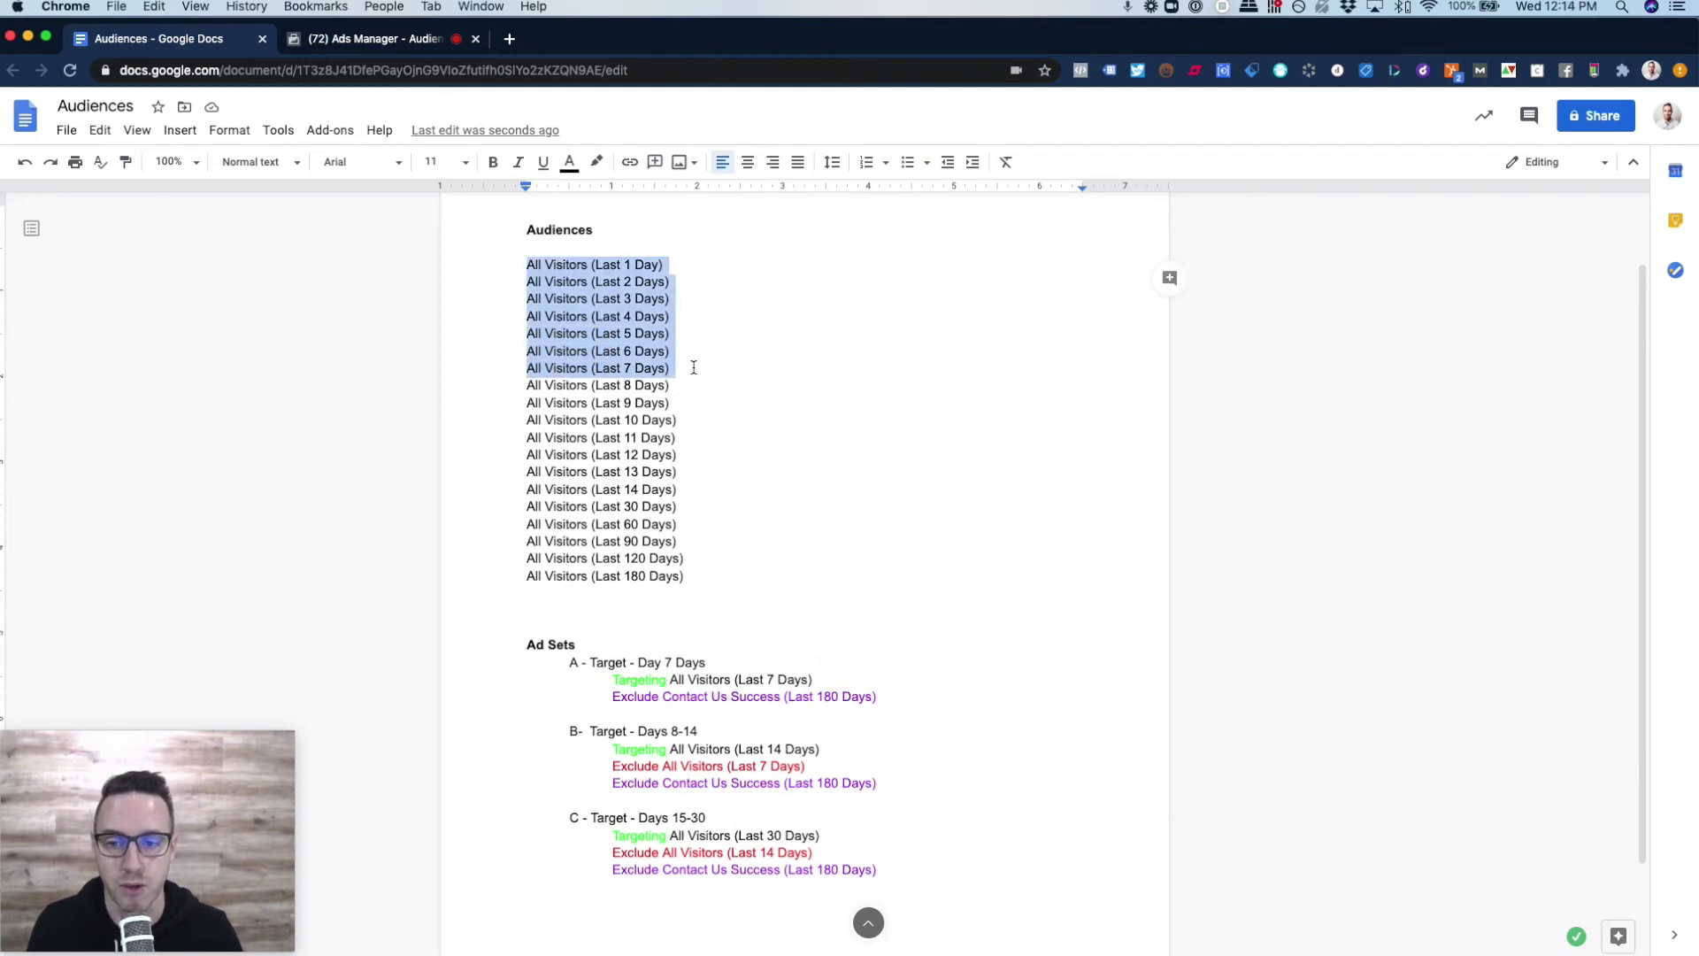
pyautogui.moveTo(519, 389); pyautogui.dragTo(684, 492)
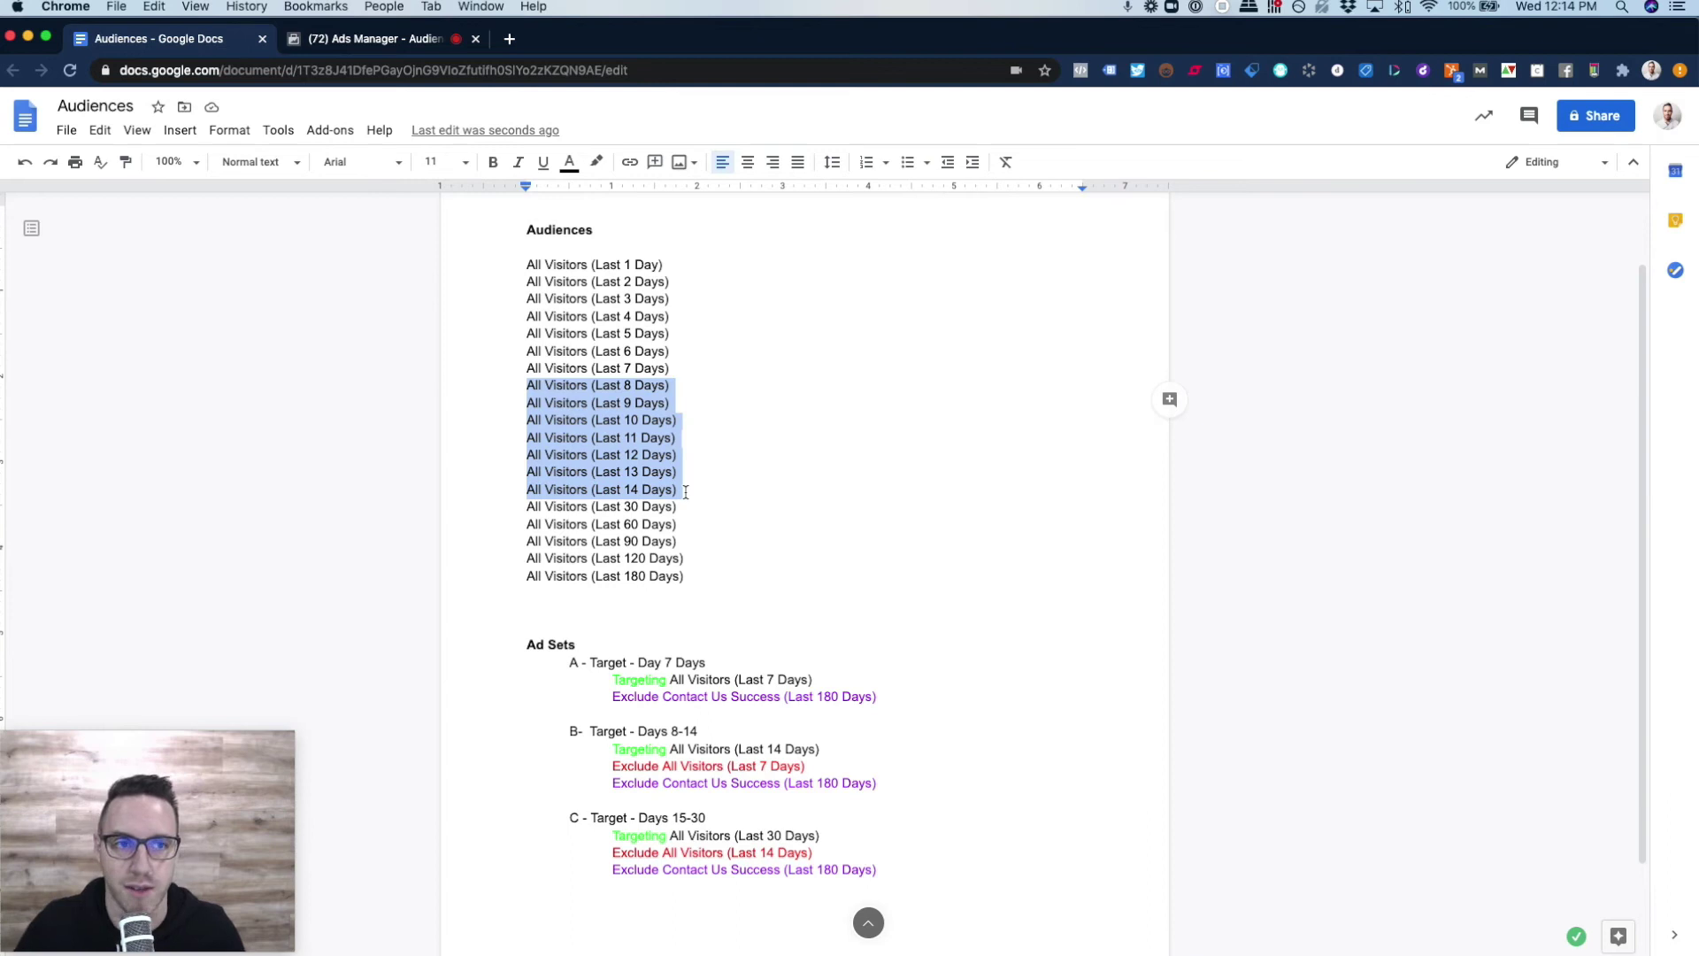
pyautogui.click(336, 39)
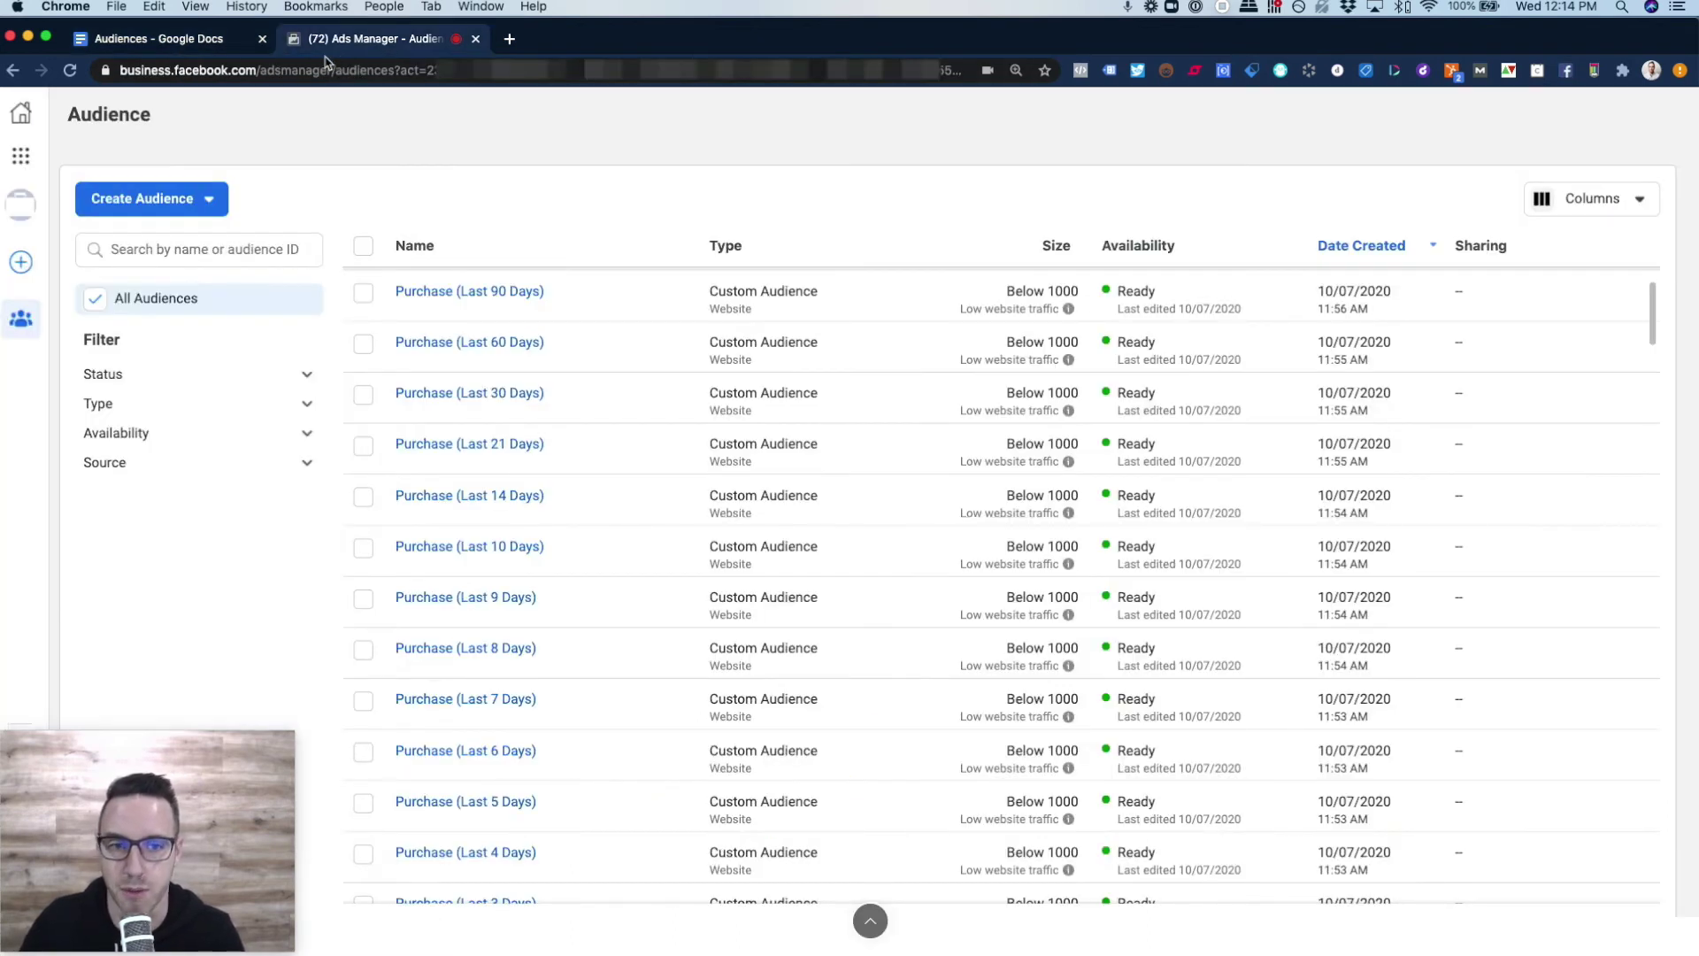
pyautogui.click(187, 38)
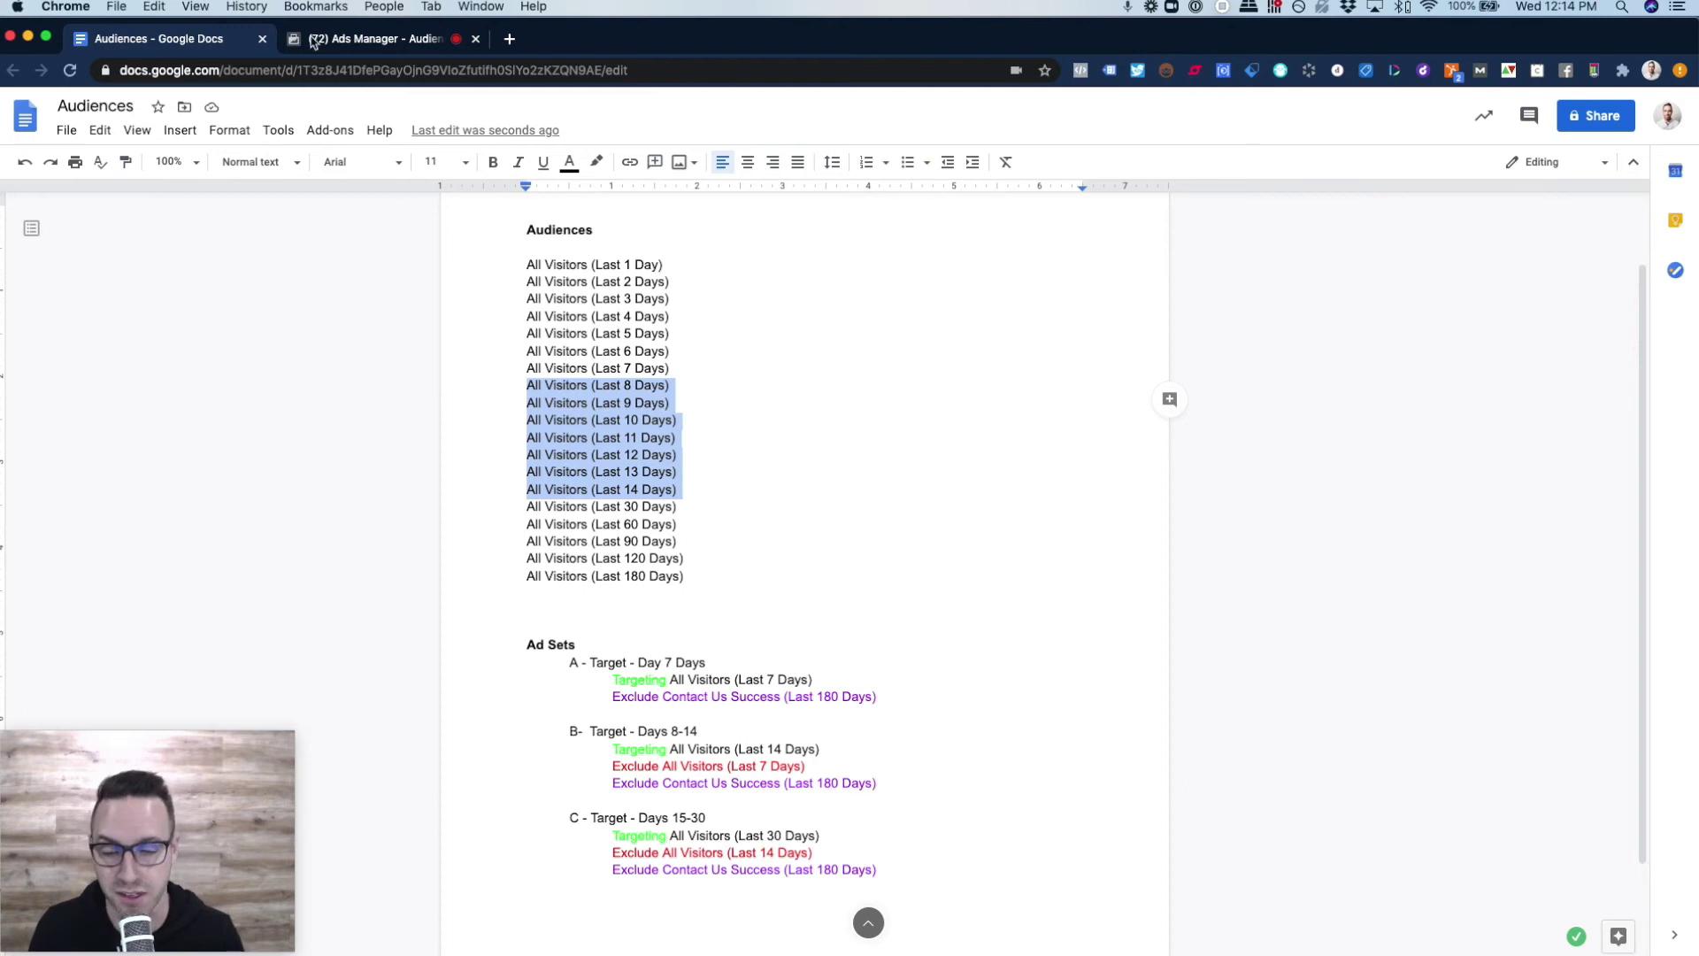
# Step: Review ad set C's days 15-30 target against the Last 30 Days audience and the excluded audiences up to 14 days
pyautogui.click(694, 332)
pyautogui.scroll(-3, 707, 592)
pyautogui.moveTo(880, 753); pyautogui.dragTo(580, 700)
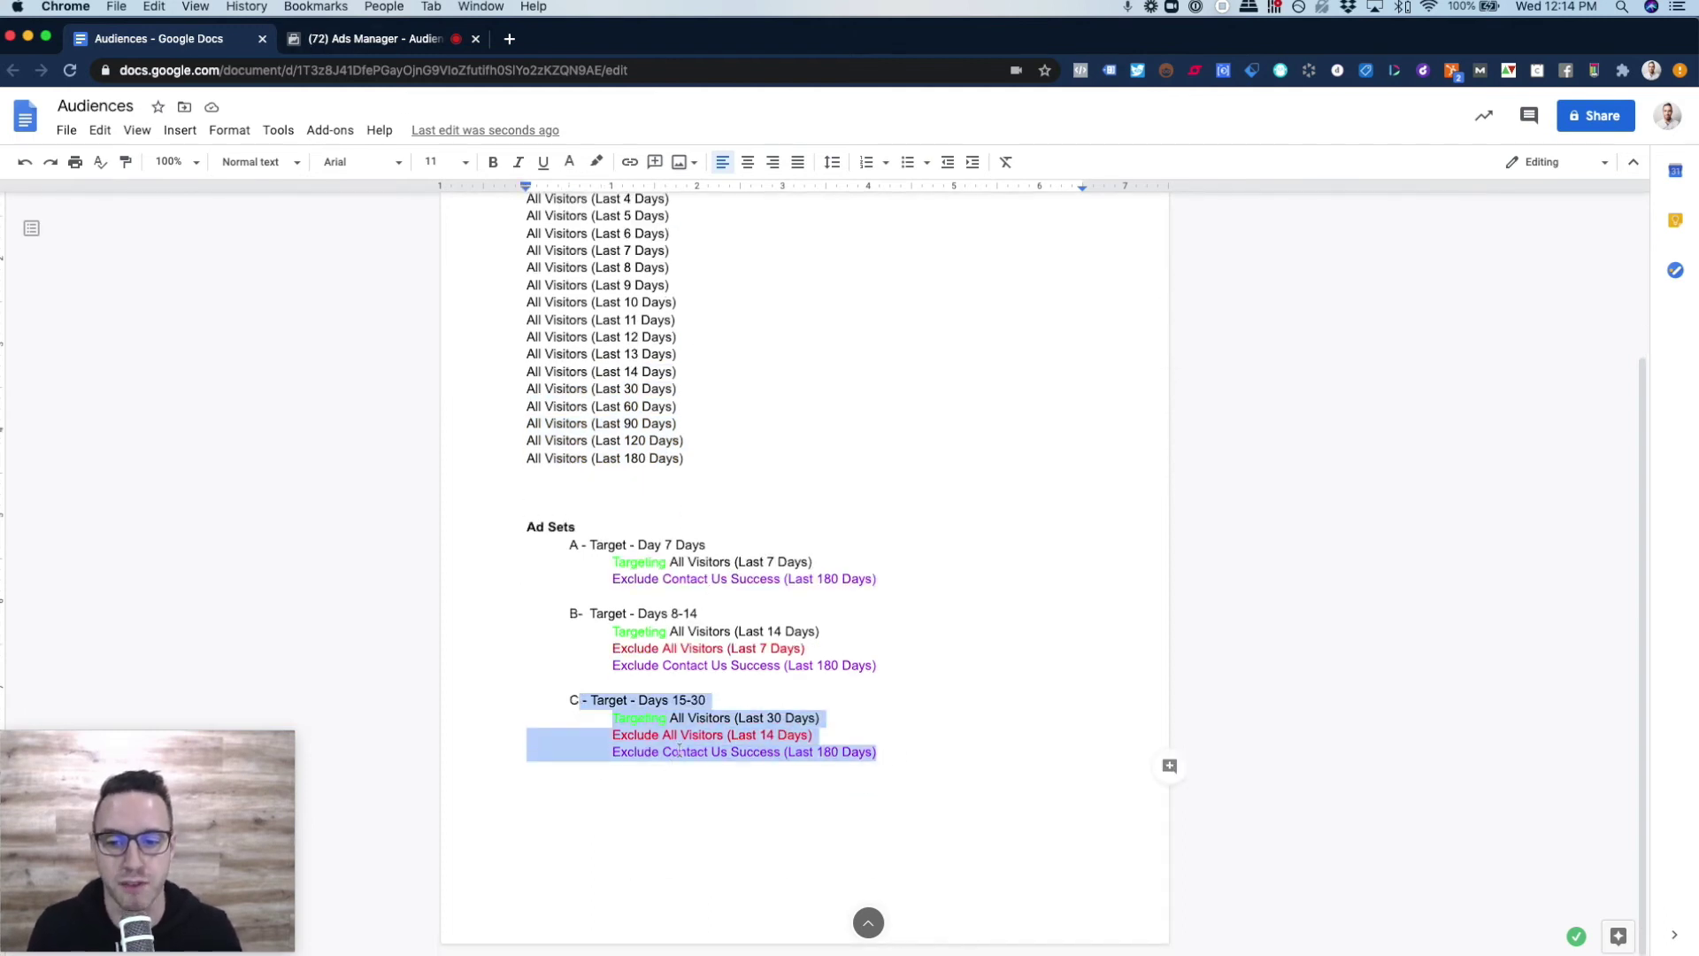
pyautogui.tripleClick(688, 699)
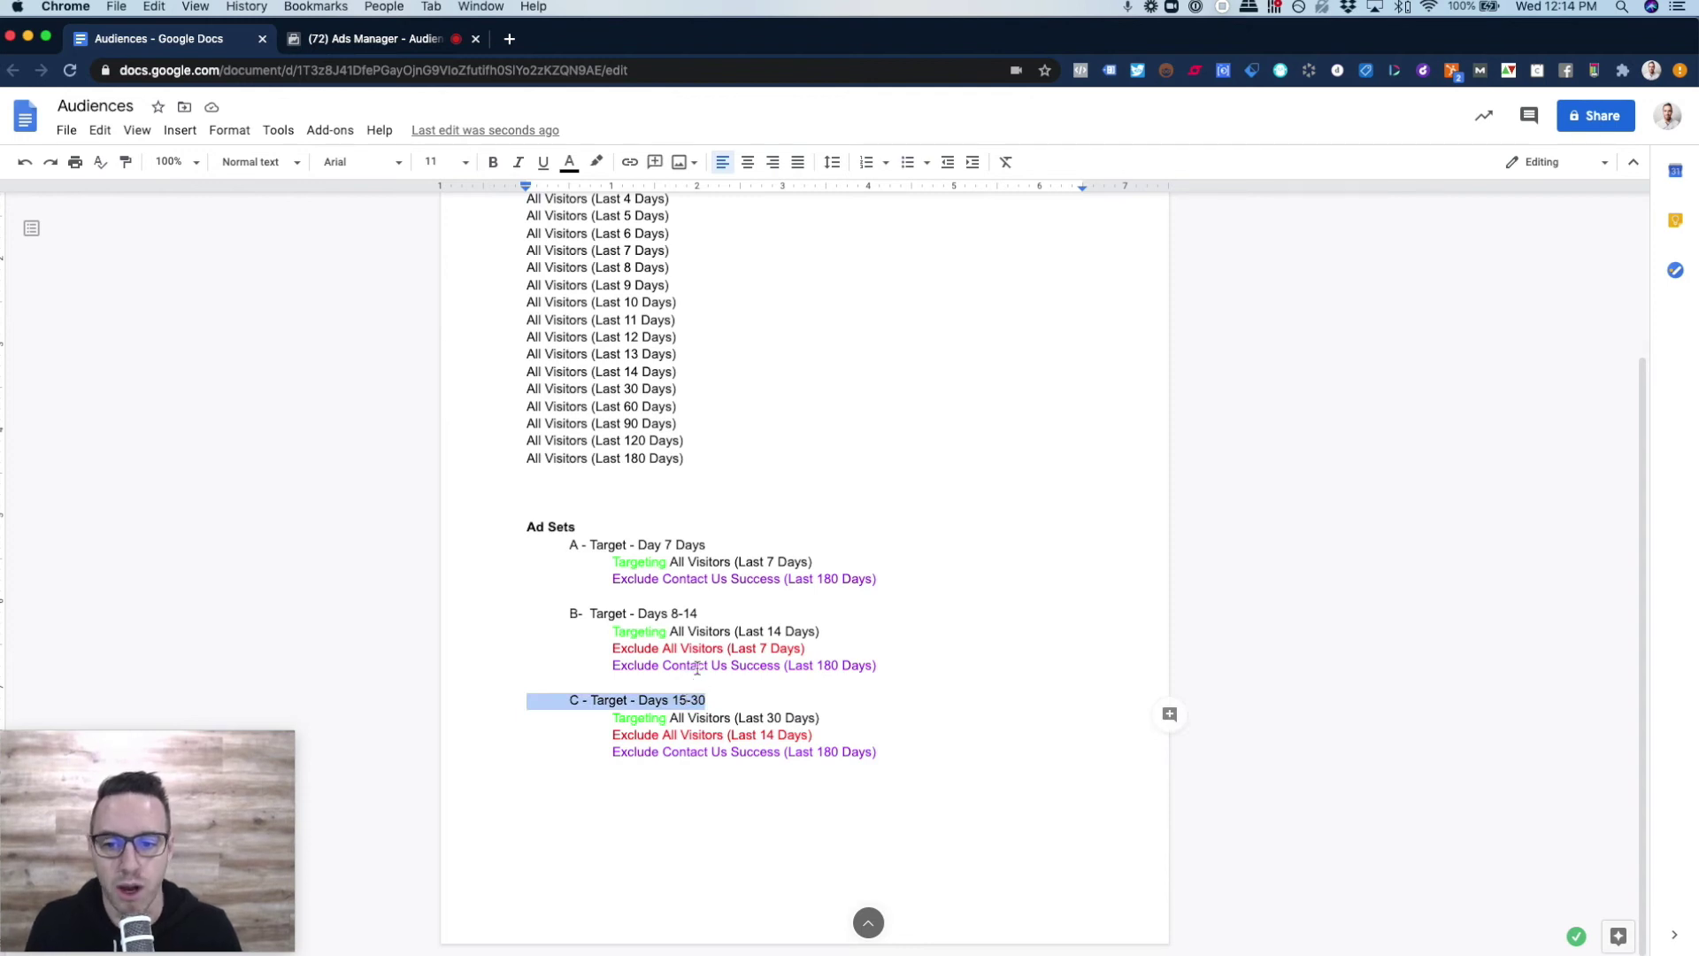
pyautogui.tripleClick(597, 387)
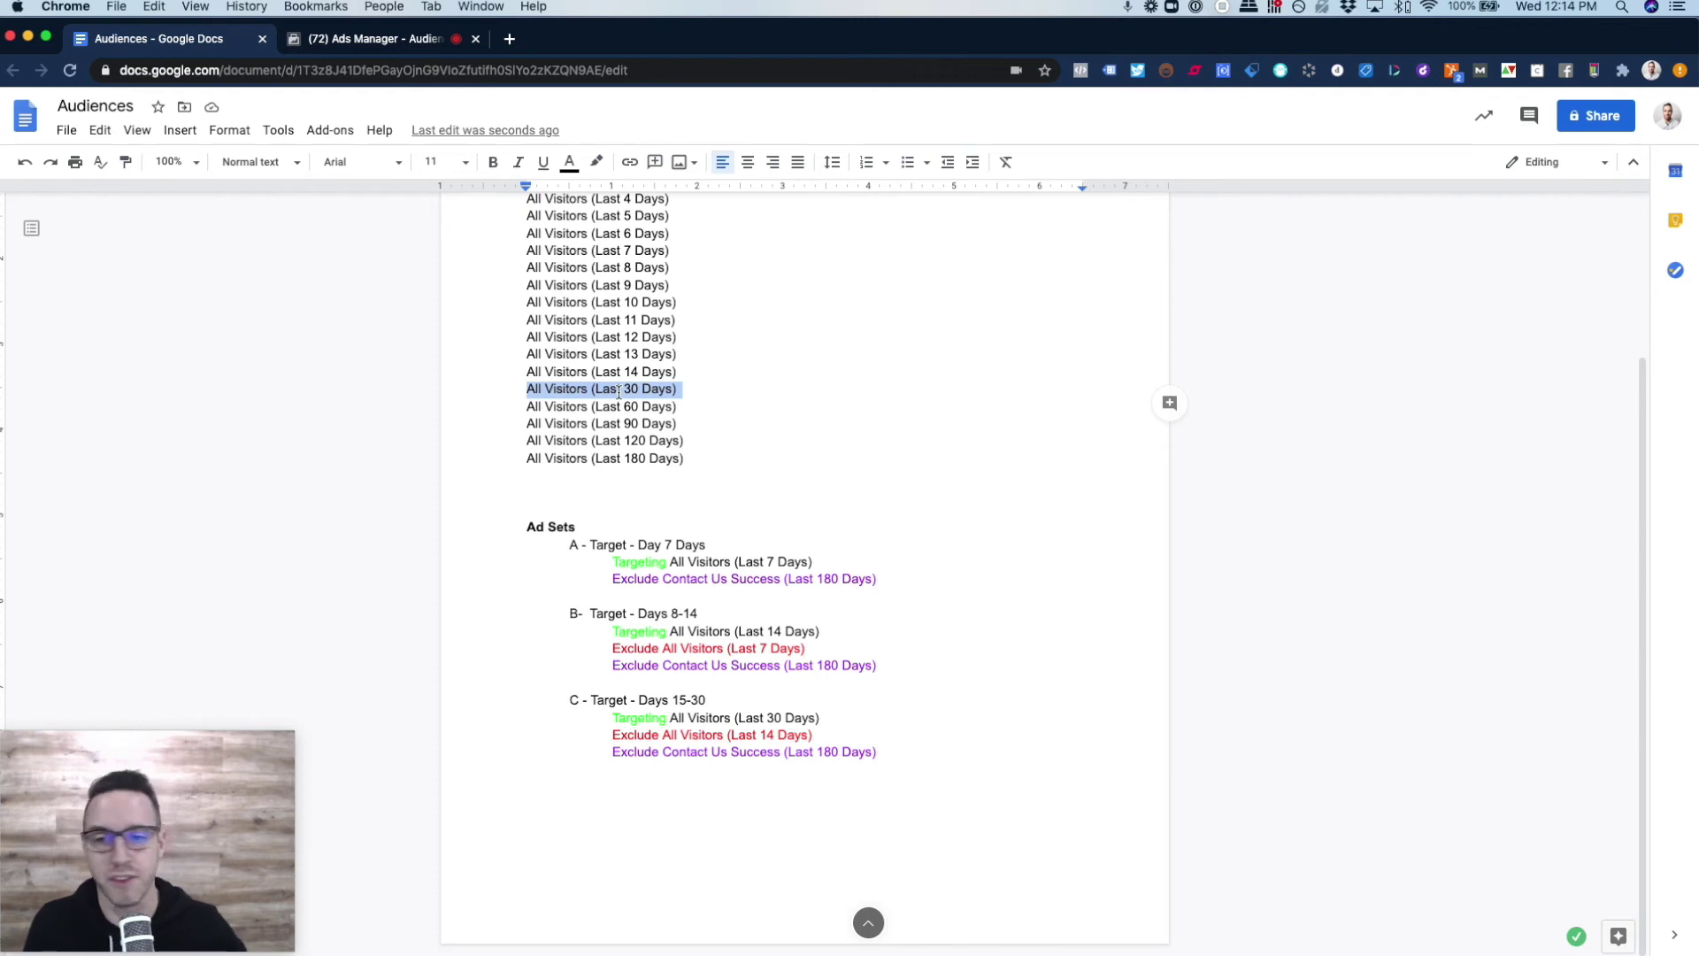
pyautogui.moveTo(686, 370); pyautogui.dragTo(539, 268)
pyautogui.scroll(3, 568, 300)
pyautogui.keyDown('shift'); pyautogui.click(531, 351); pyautogui.keyUp('shift')
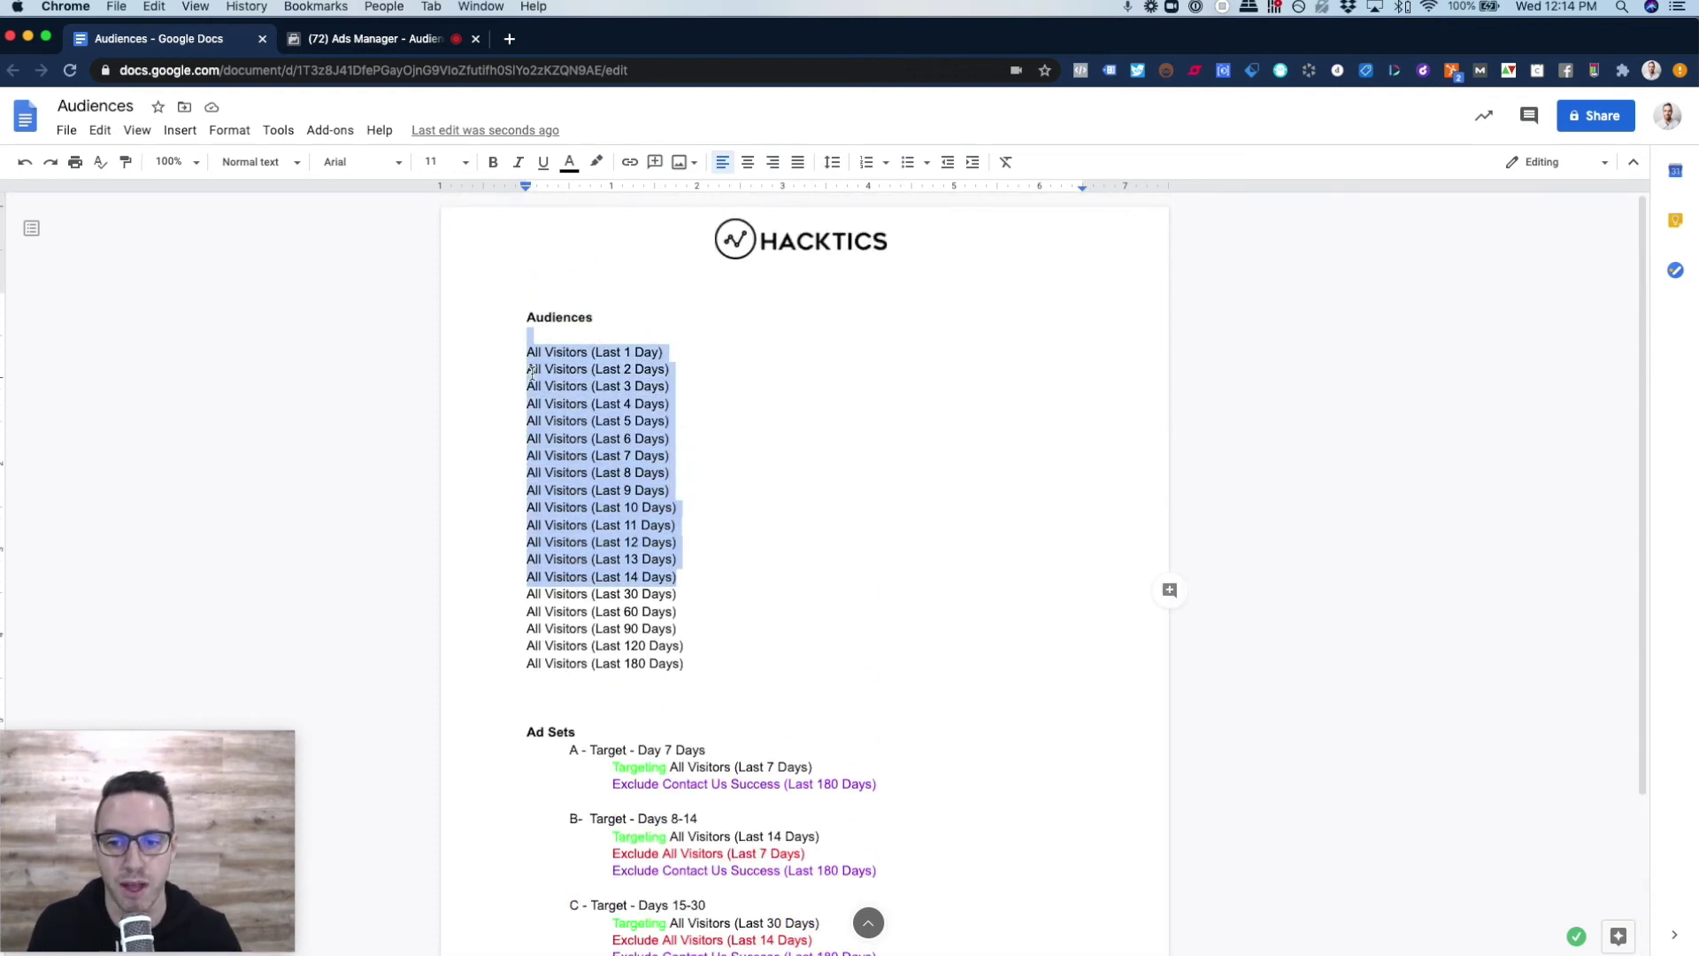
pyautogui.scroll(-2, 531, 372)
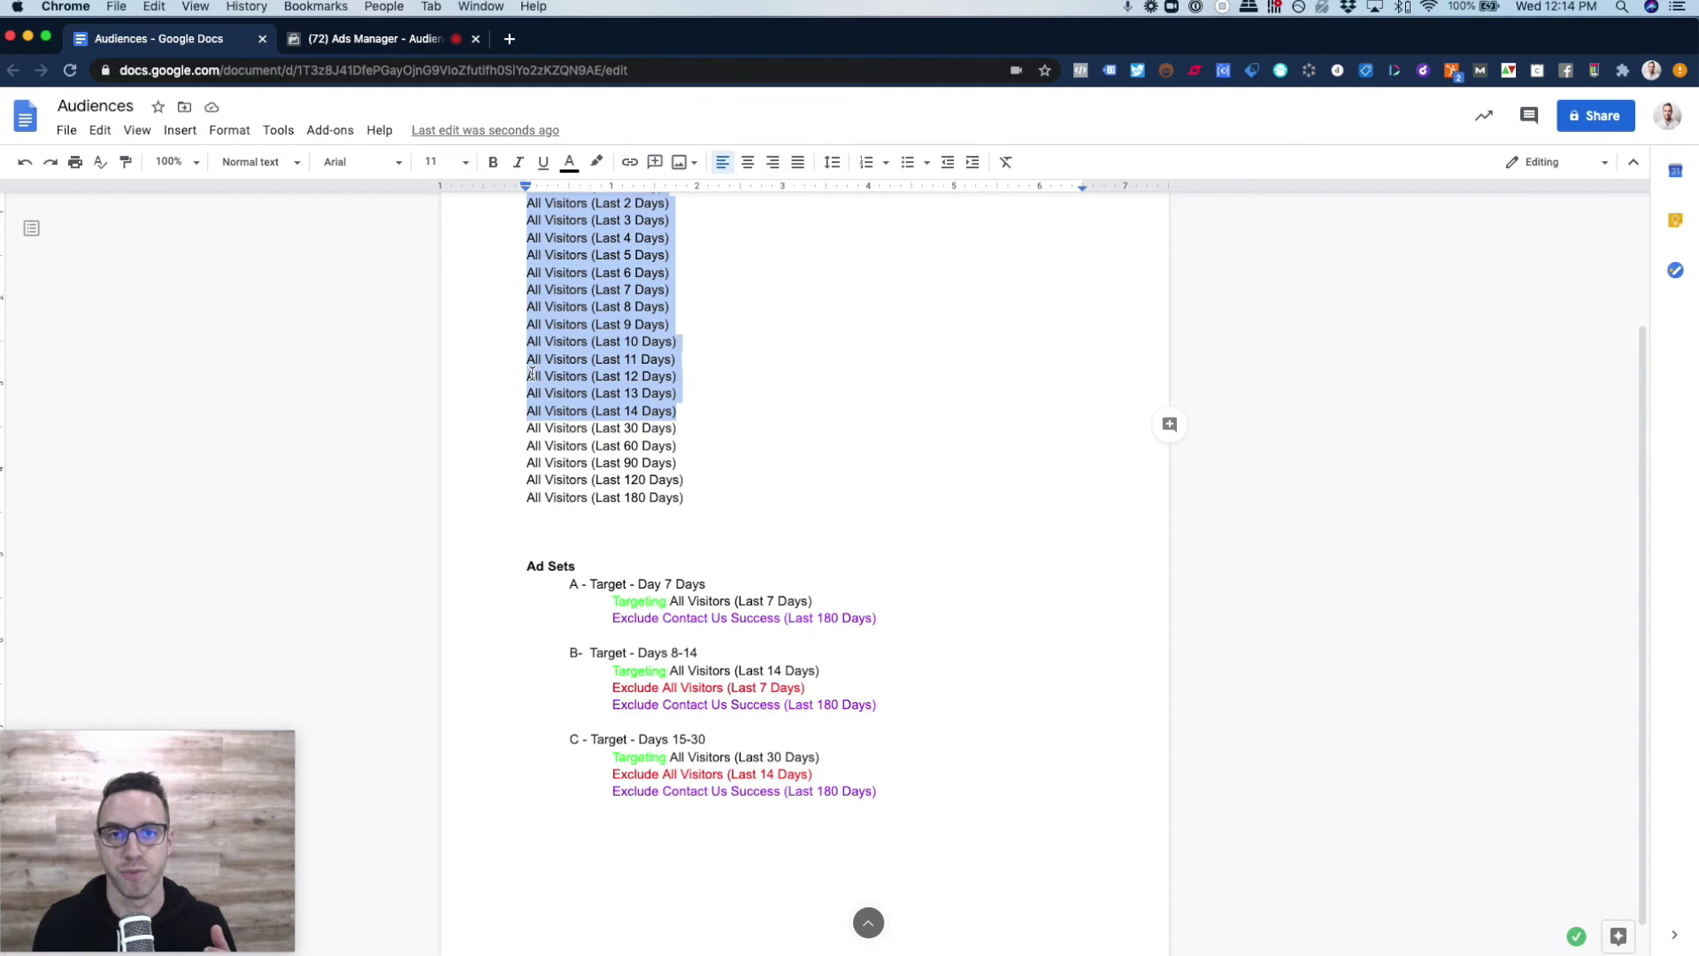
pyautogui.click(679, 376)
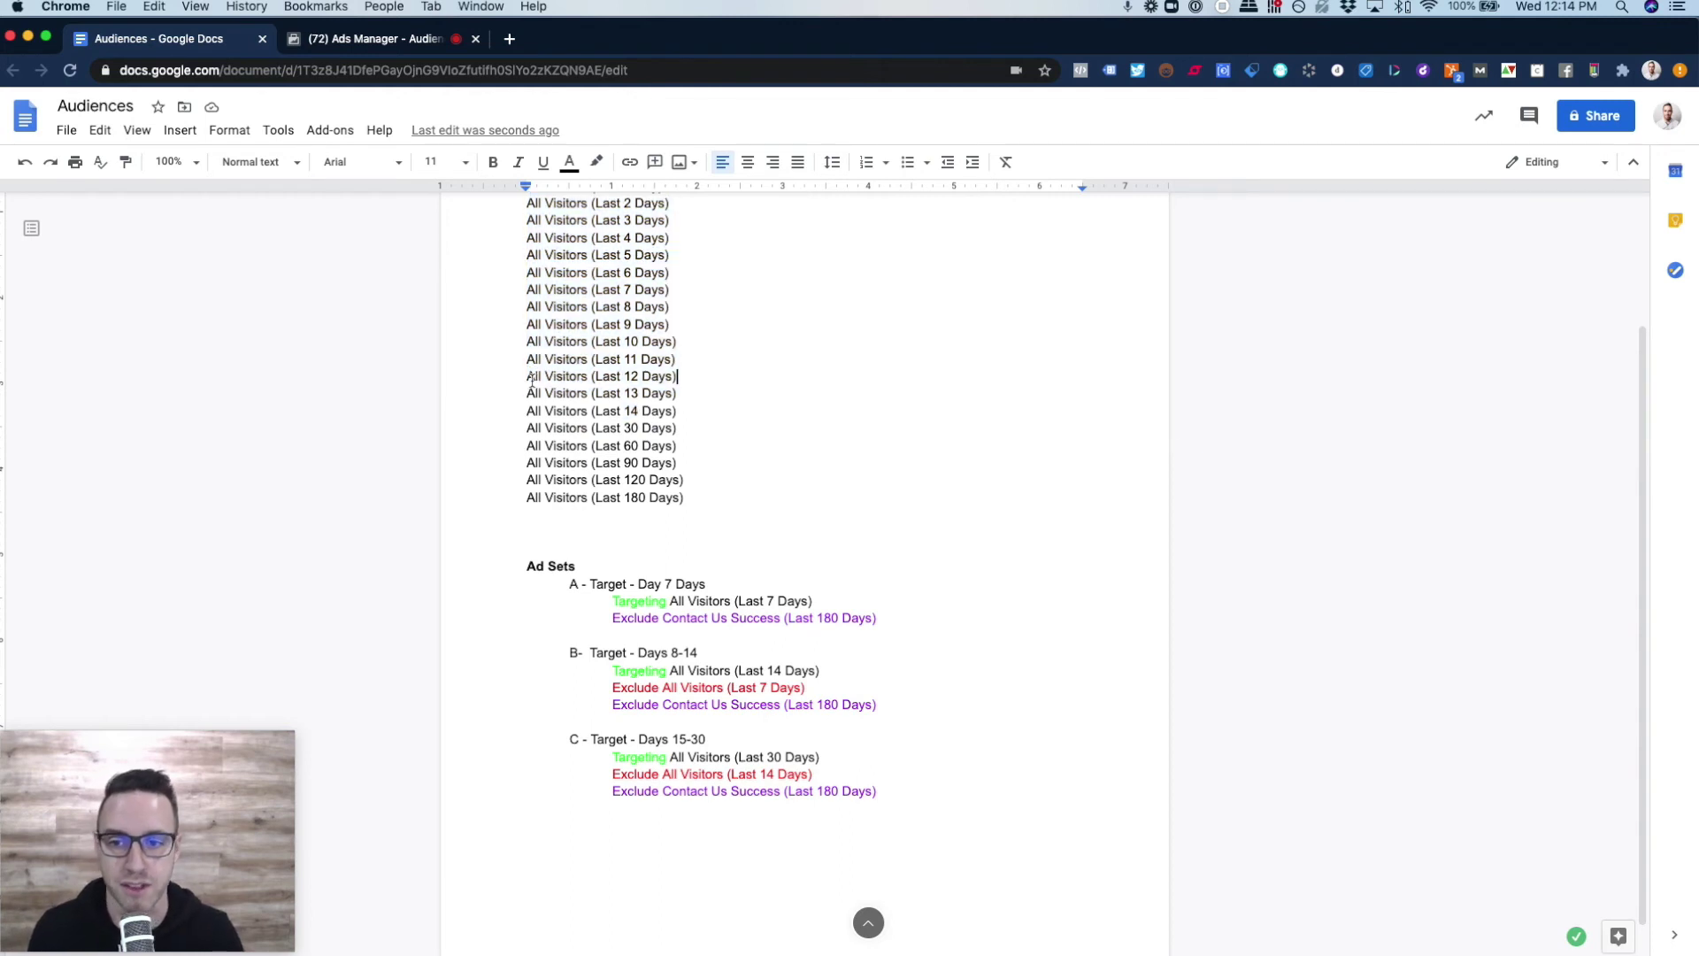
pyautogui.scroll(-1, 559, 371)
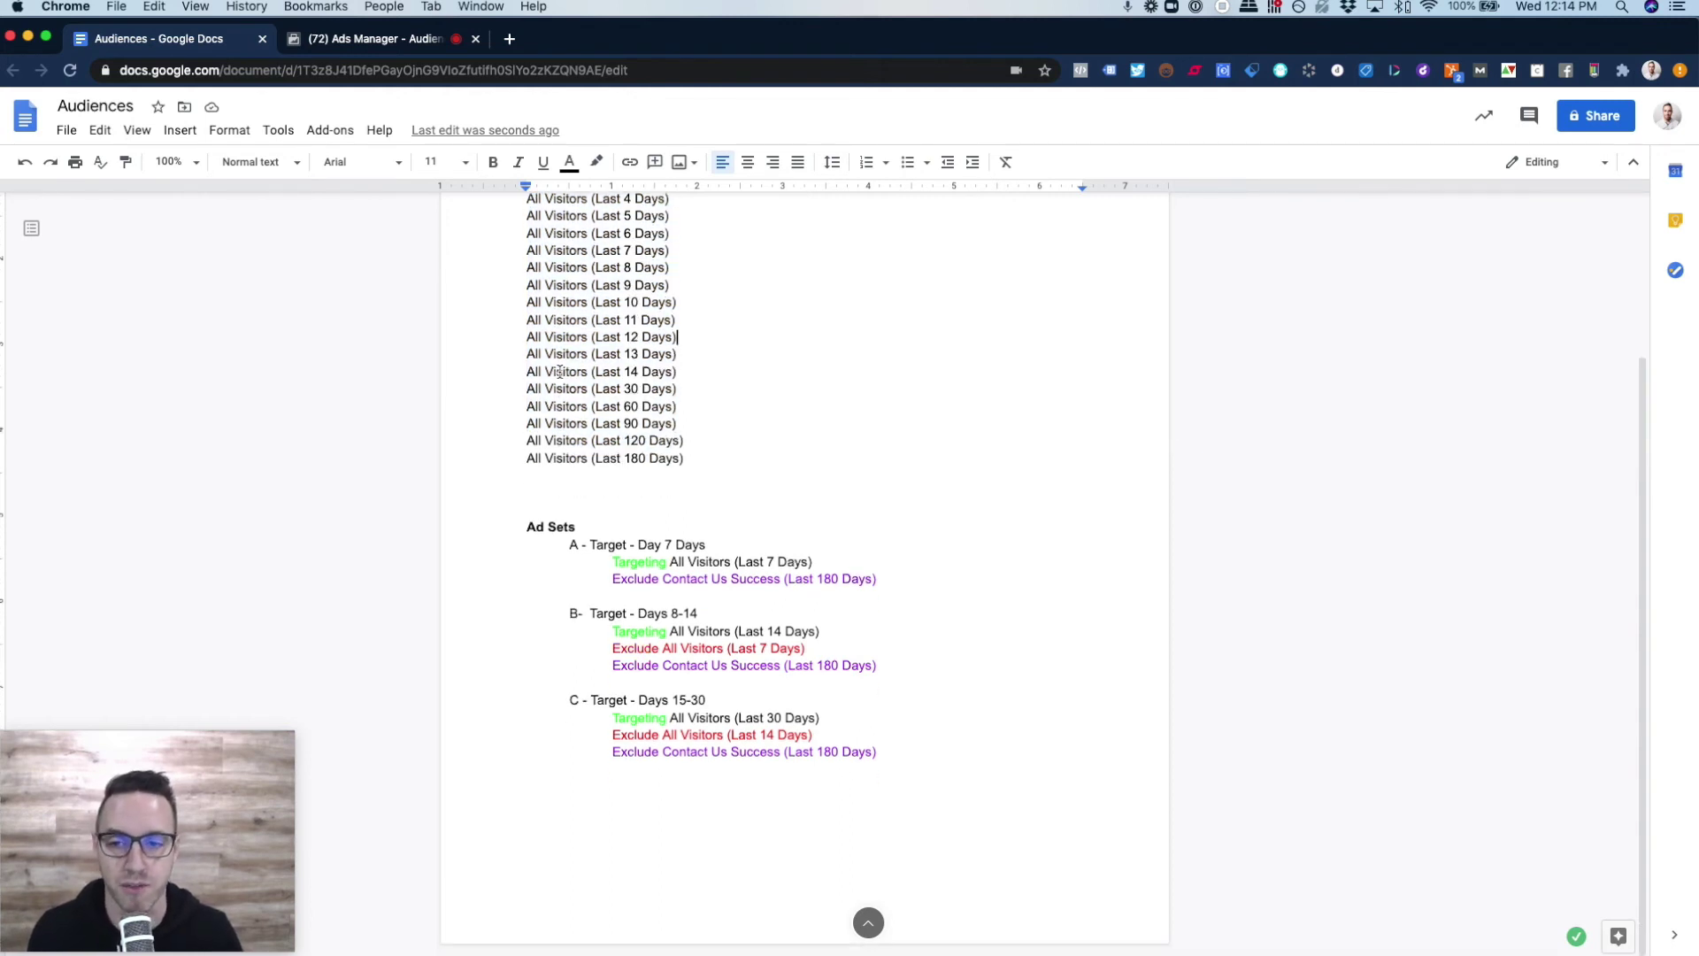
# Step: Highlight the words All Visitors in ad set A's targeting line
pyautogui.doubleClick(706, 562)
pyautogui.click(679, 563)
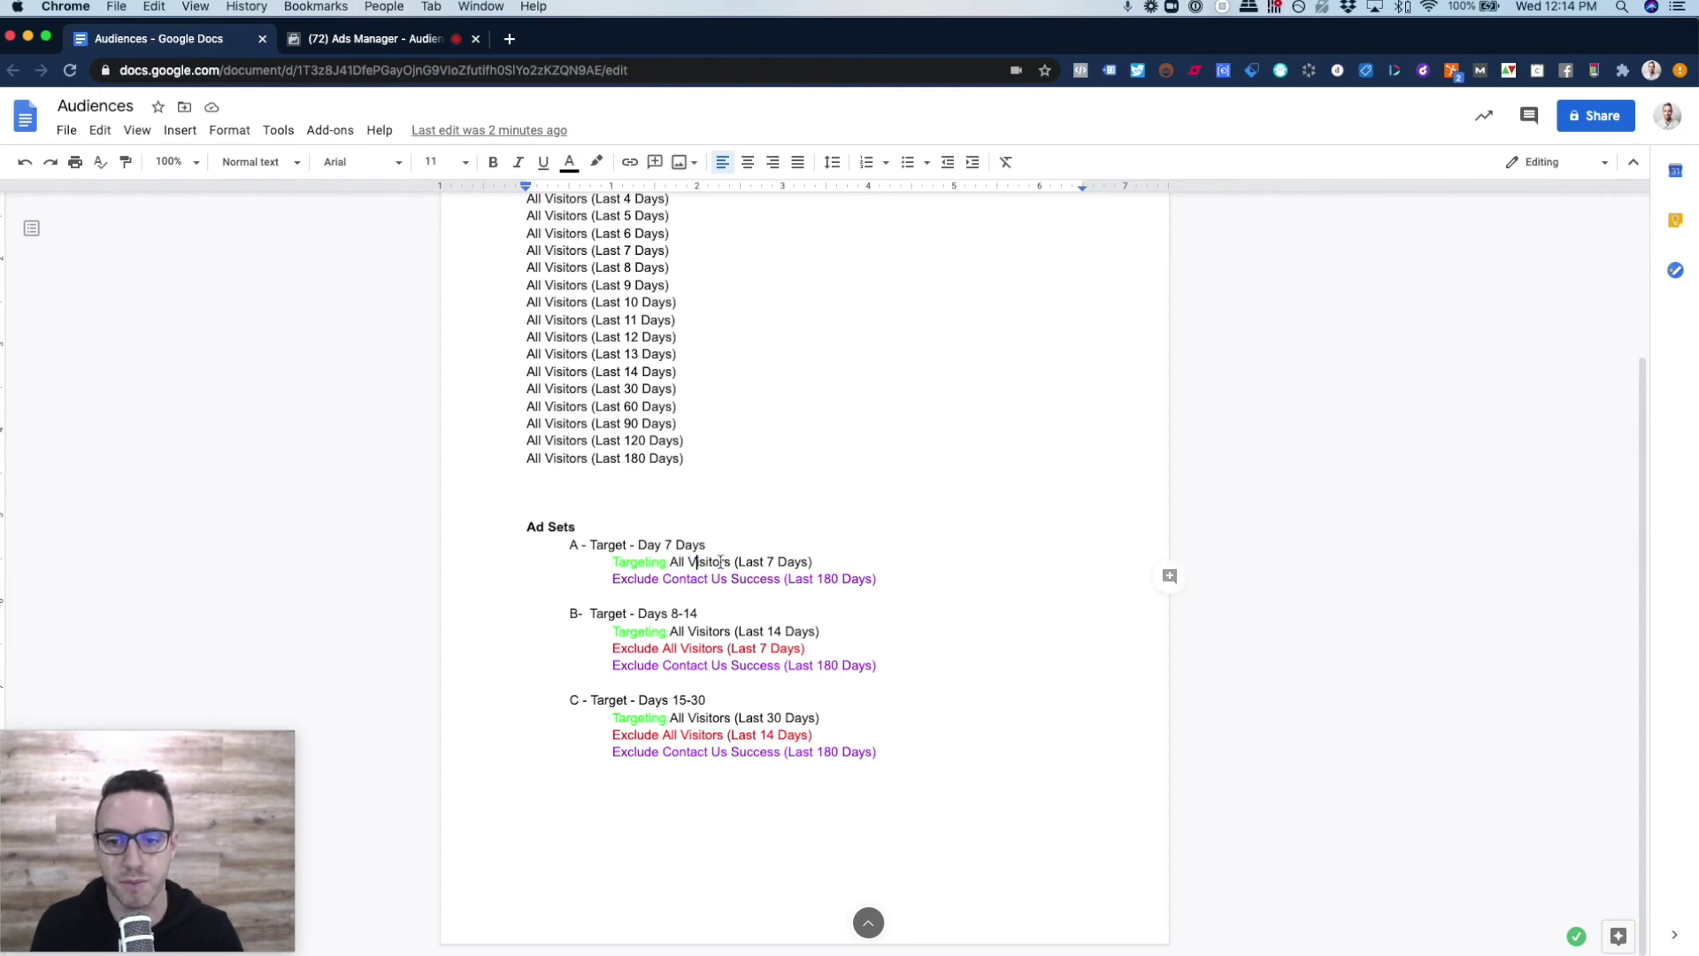
pyautogui.moveTo(732, 562); pyautogui.dragTo(672, 562)
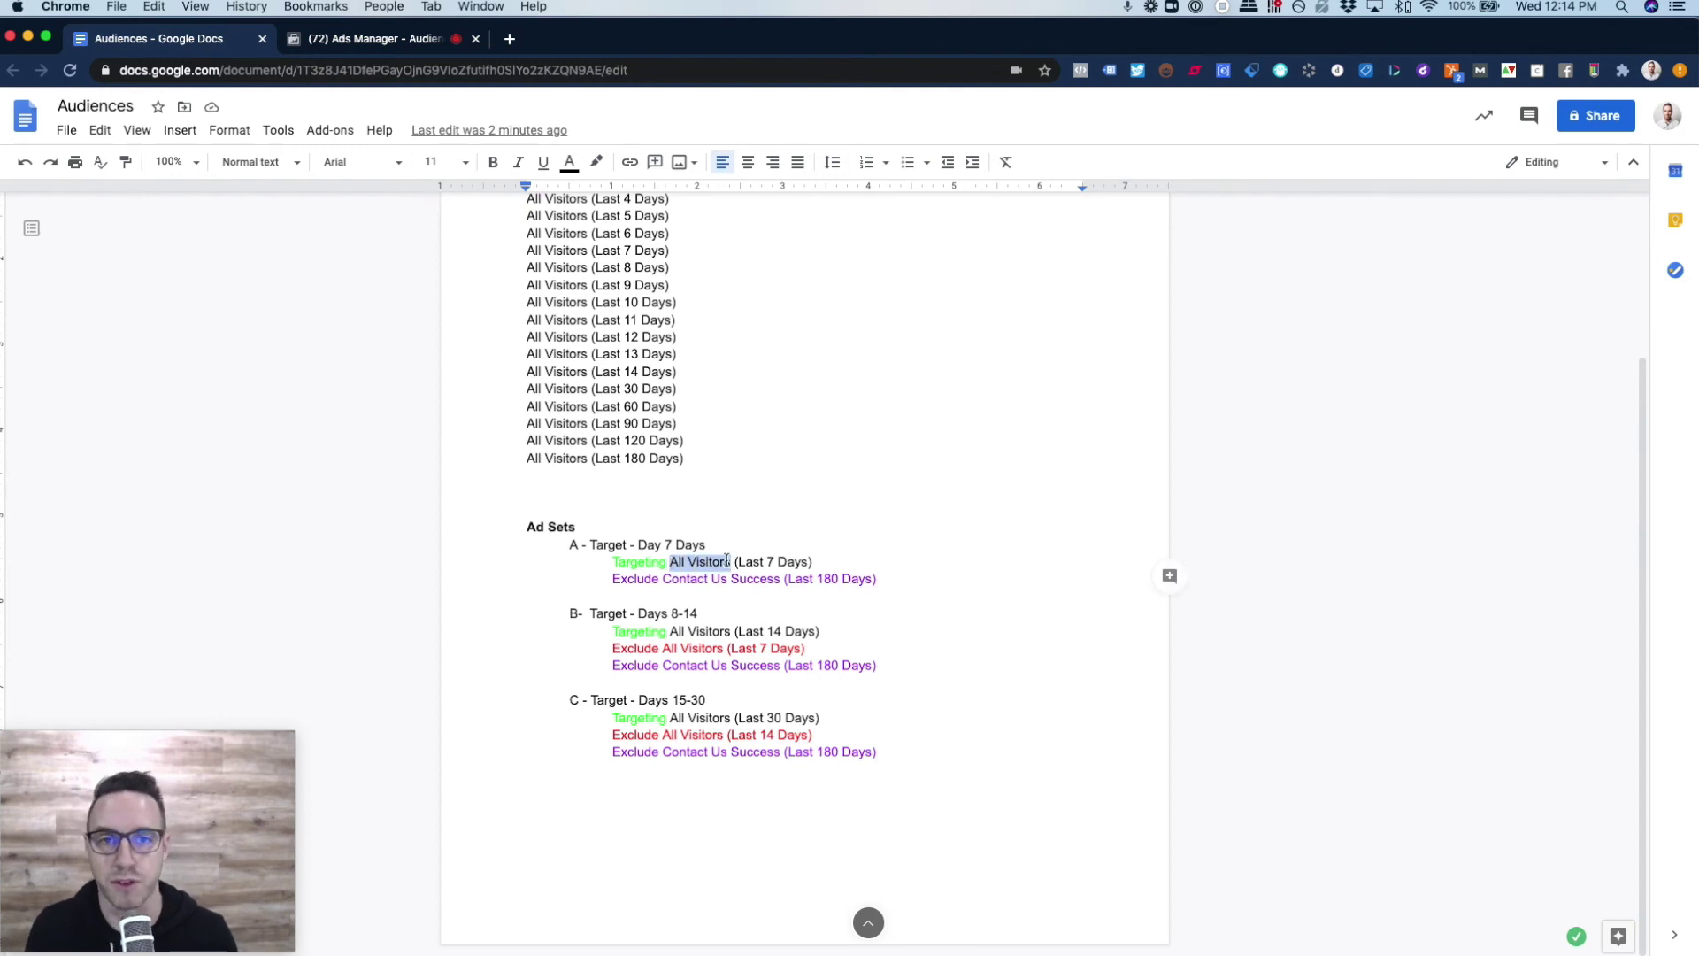